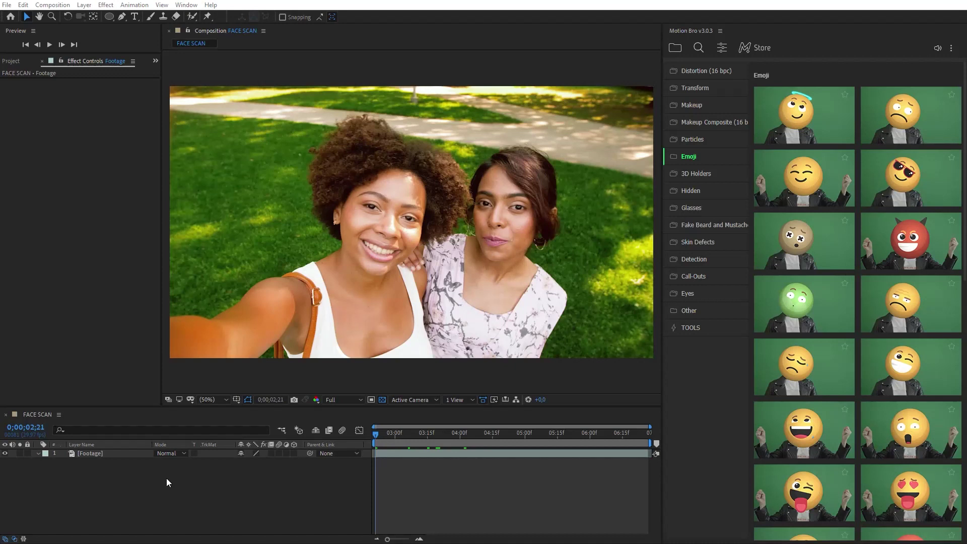
# Draw an elliptical mask around the left woman's face on the footage layer, with mask mode None.
pyautogui.click(128, 454)
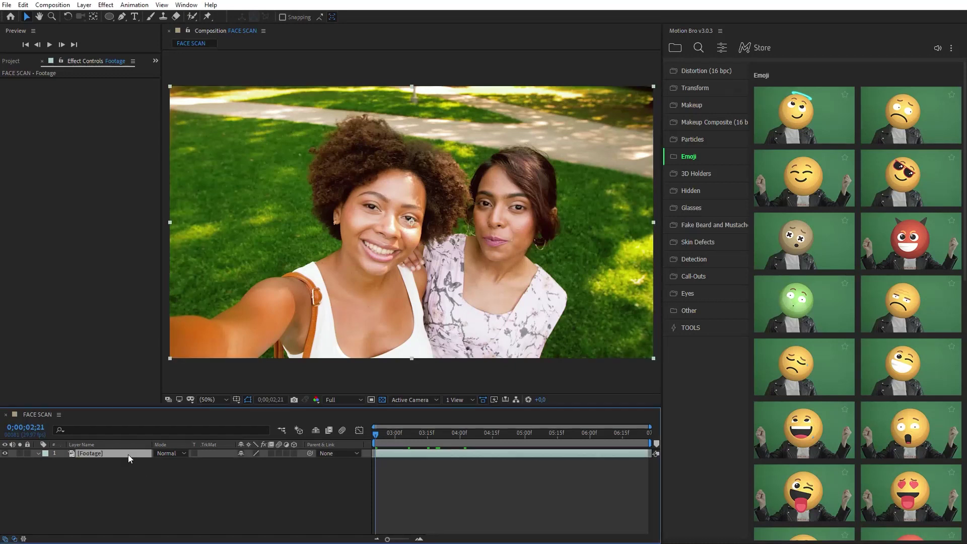
pyautogui.click(112, 16)
pyautogui.moveTo(326, 151); pyautogui.dragTo(437, 285)
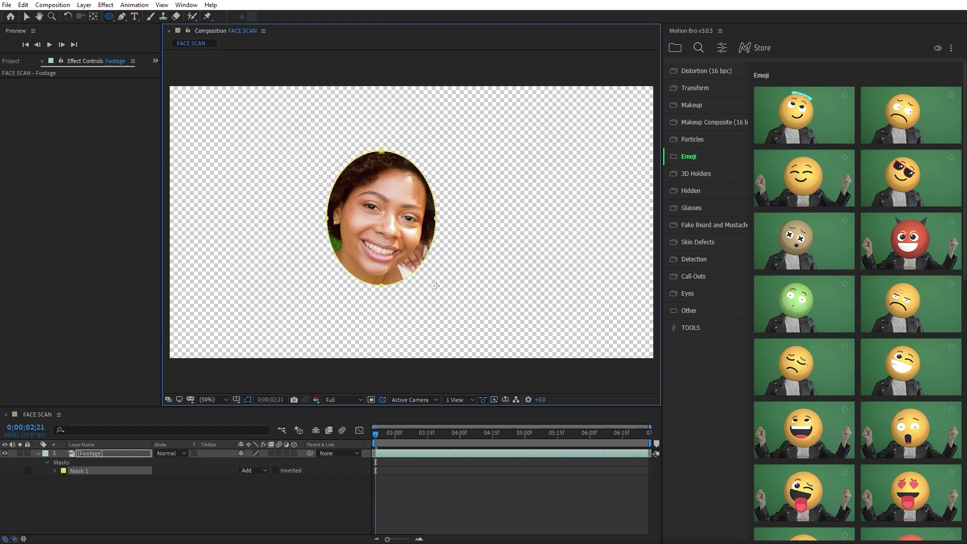
pyautogui.click(262, 472)
pyautogui.click(261, 394)
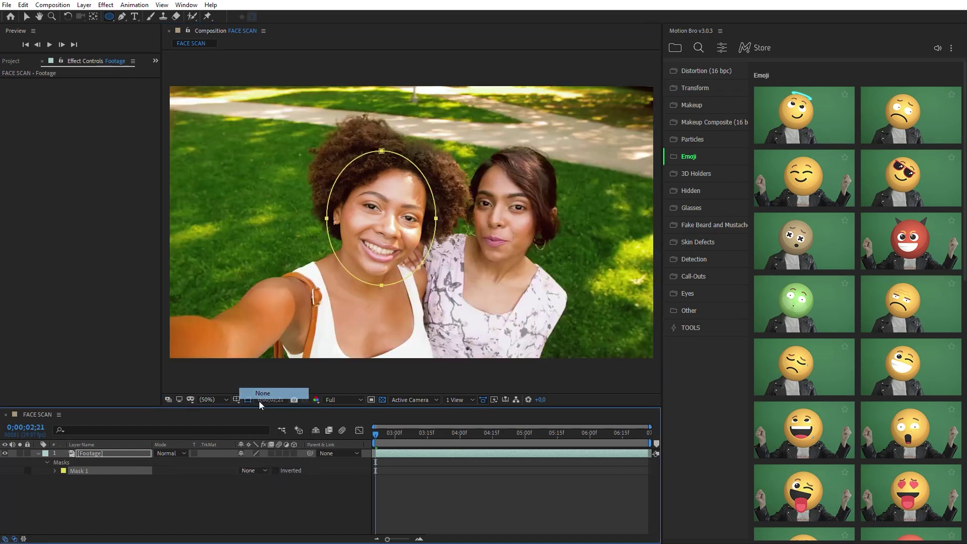
# Track the mask with Face Tracking (Detailed Features), set the rest pose, and extract and copy the measurements.
pyautogui.click(134, 476)
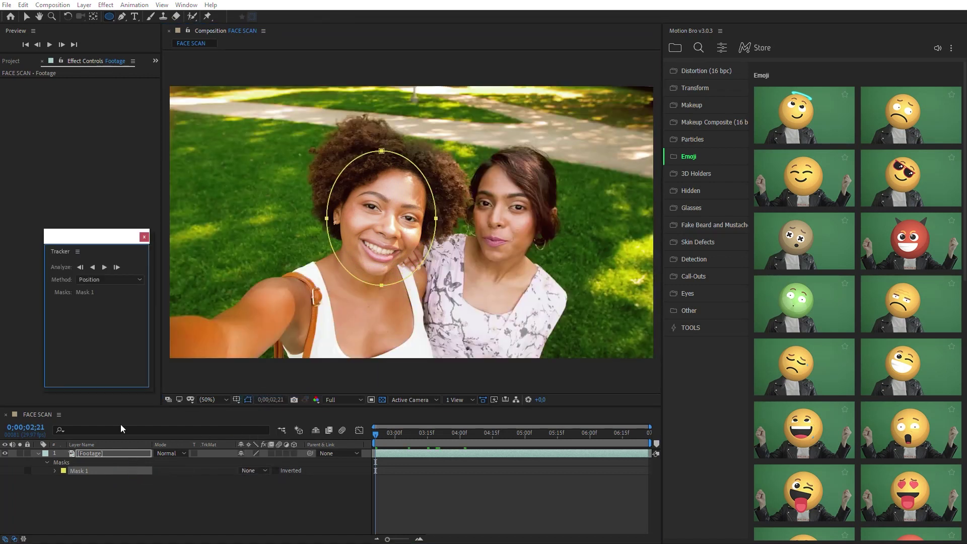
pyautogui.click(103, 280)
pyautogui.click(106, 354)
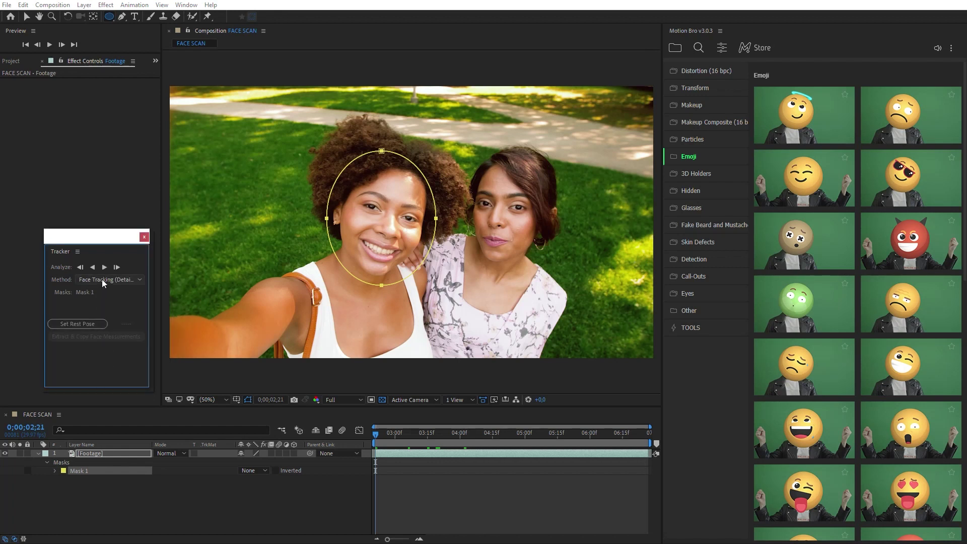
pyautogui.click(105, 267)
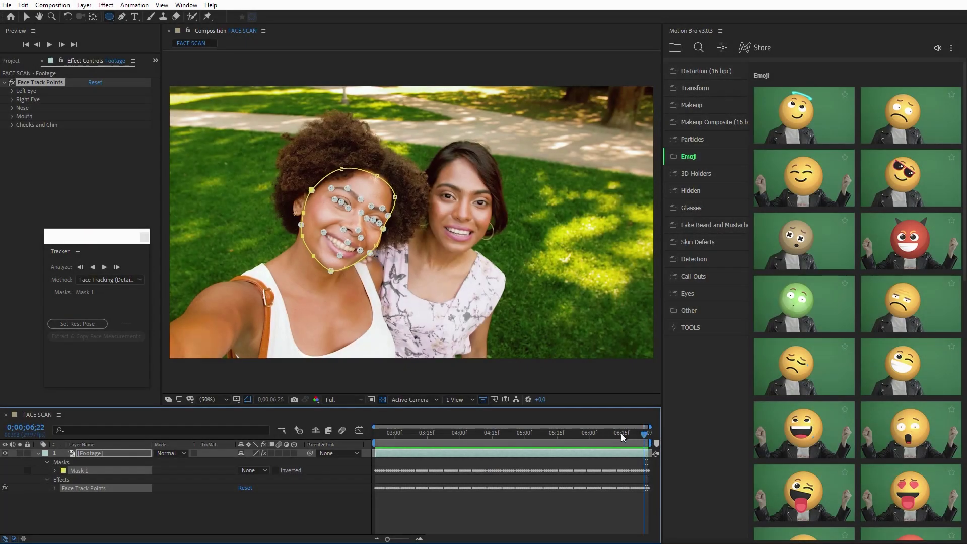
pyautogui.moveTo(641, 436); pyautogui.dragTo(539, 438)
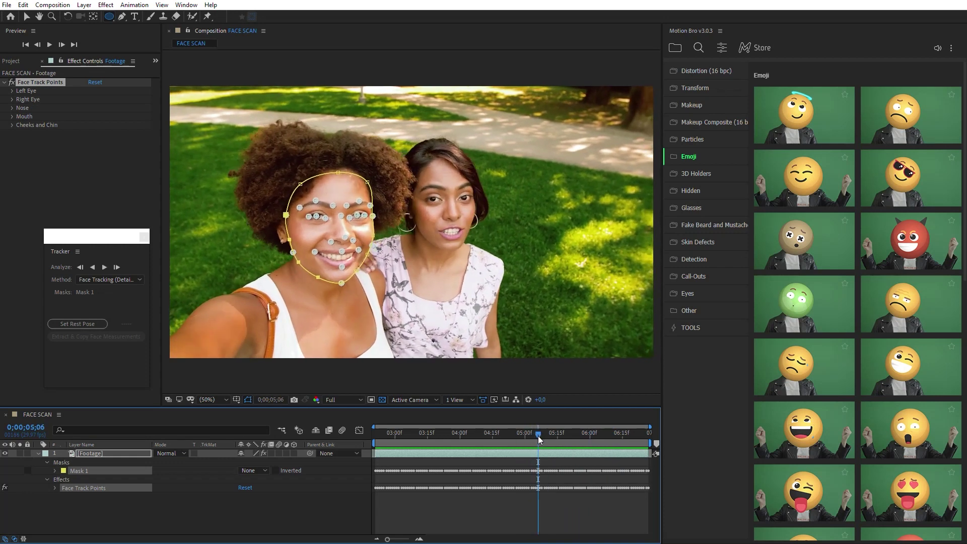
pyautogui.click(82, 326)
pyautogui.click(85, 334)
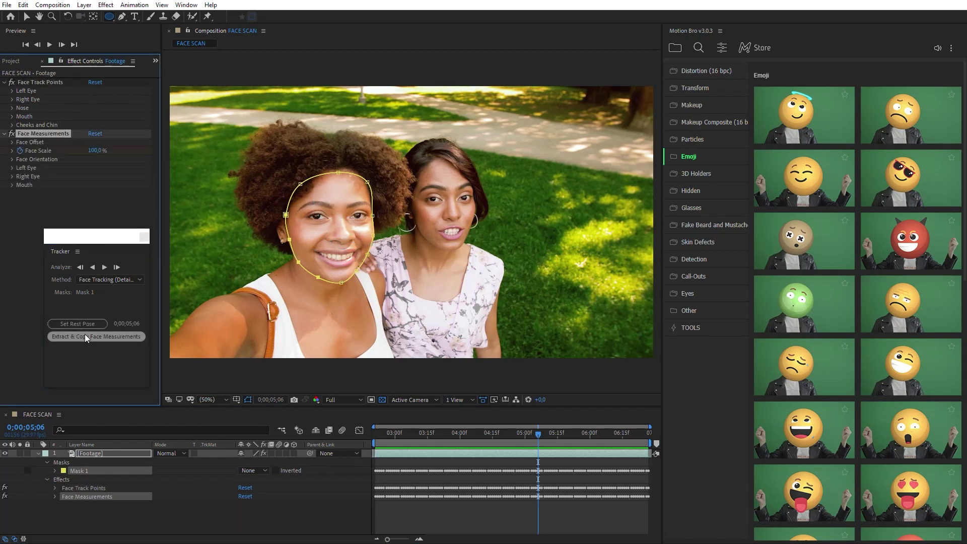
pyautogui.click(900, 197)
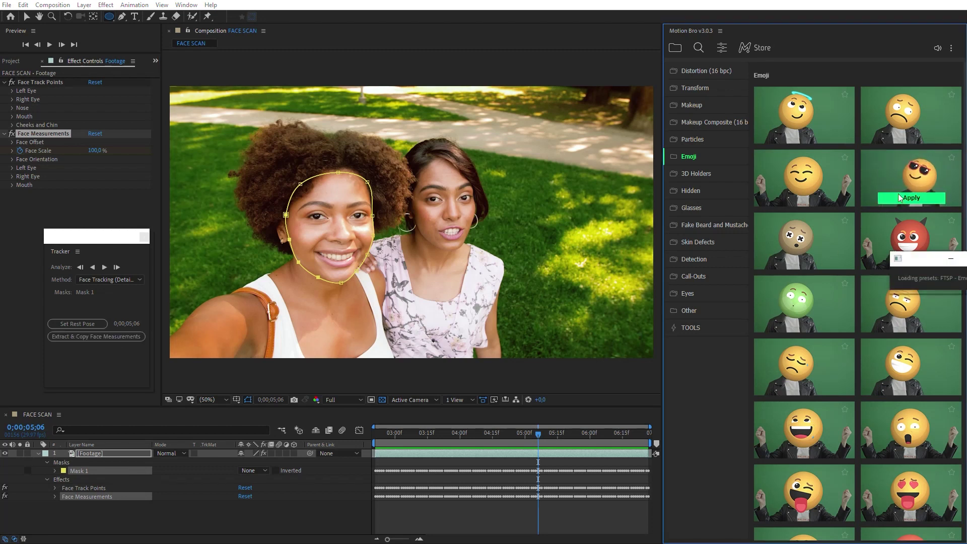
pyautogui.moveTo(536, 434); pyautogui.dragTo(563, 449)
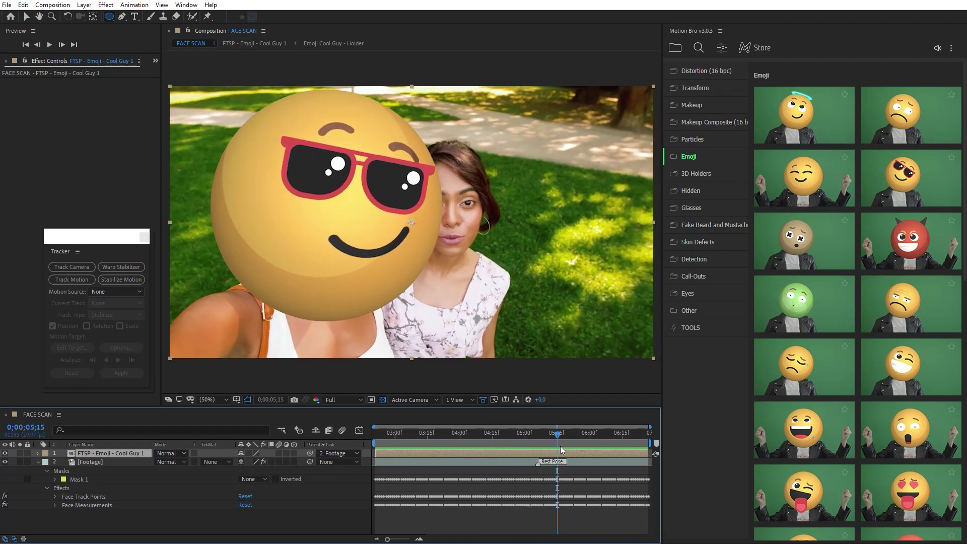
# Delete the emoji layer and rename the footage layer Face 1.
pyautogui.click(123, 452)
pyautogui.press('Delete')
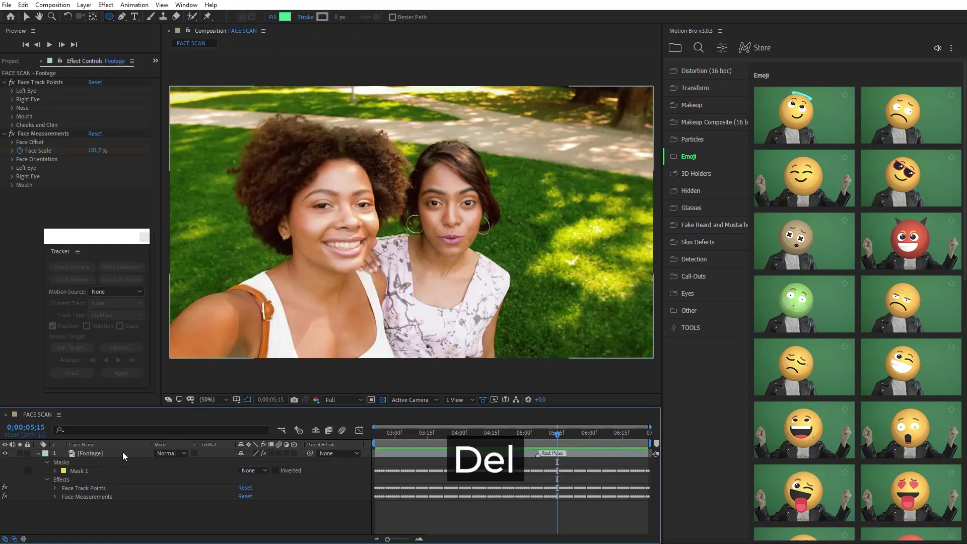
pyautogui.click(123, 452)
pyautogui.press('Return')
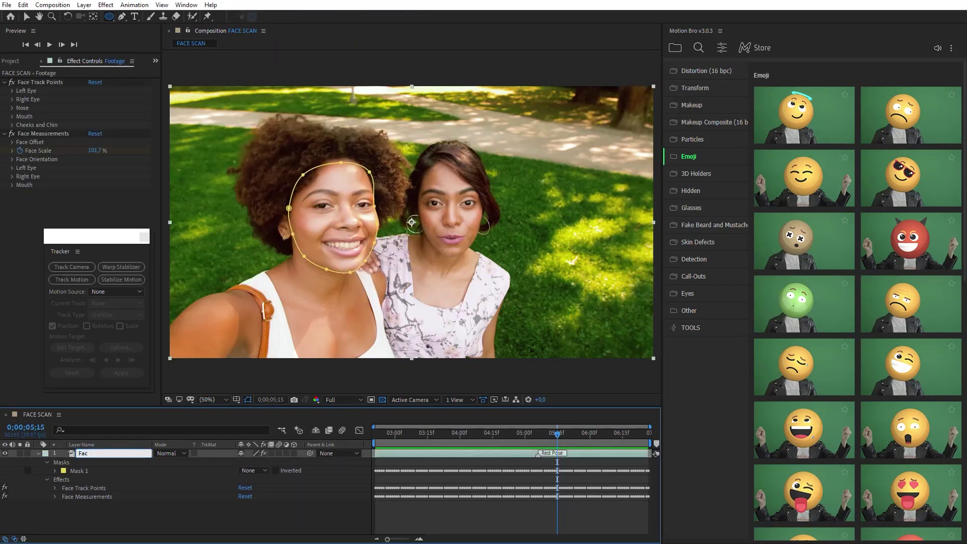
# Duplicate it as Face 2 and remove its Face Track Points, Face Measurements and Mask 1.
pyautogui.hotkey('ctrl', 'd')
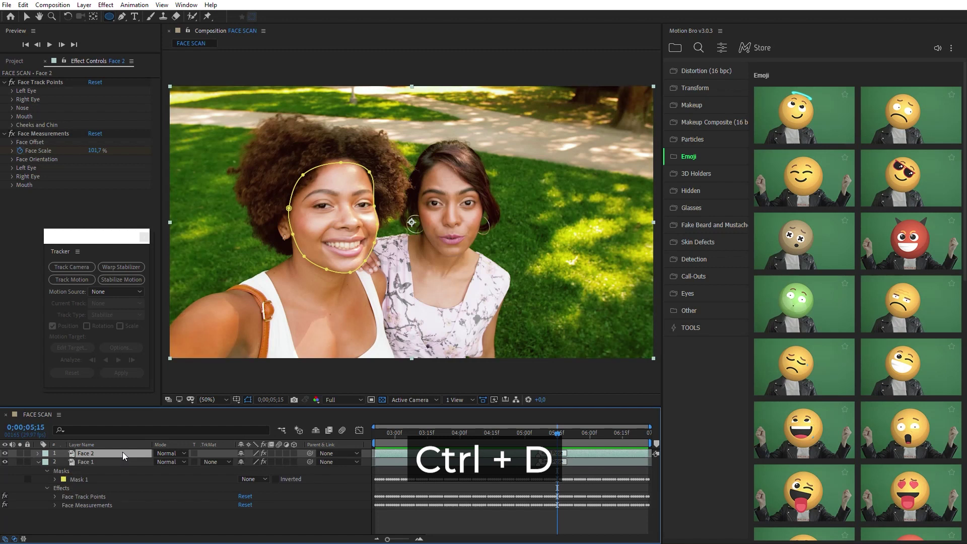
pyautogui.click(49, 81)
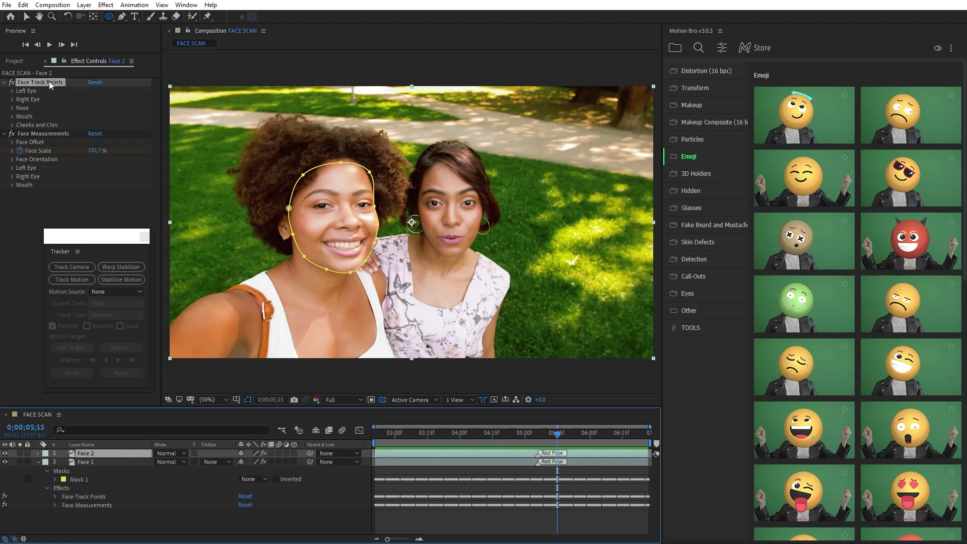
pyautogui.keyDown('ctrl'); pyautogui.click(55, 131); pyautogui.keyUp('ctrl')
pyautogui.press('Delete')
pyautogui.press('m')
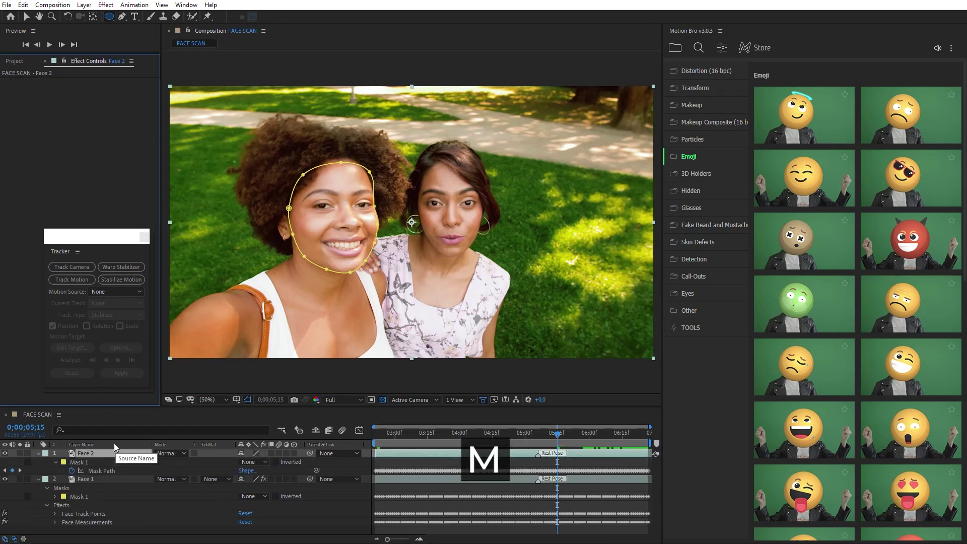
pyautogui.click(79, 465)
pyautogui.press('Delete')
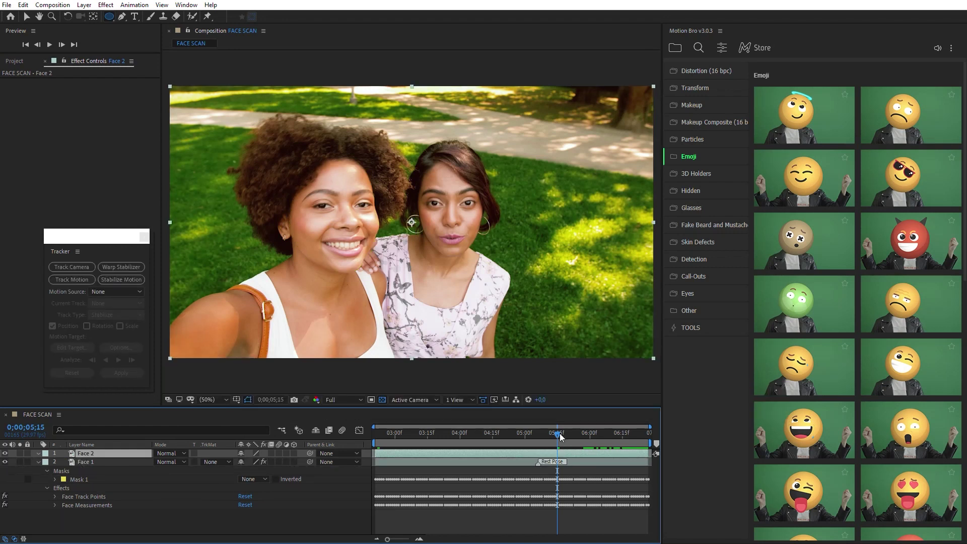
# At the clip end, mask the right woman's face on Face 2 and run detailed face tracking.
pyautogui.moveTo(560, 436); pyautogui.dragTo(655, 442)
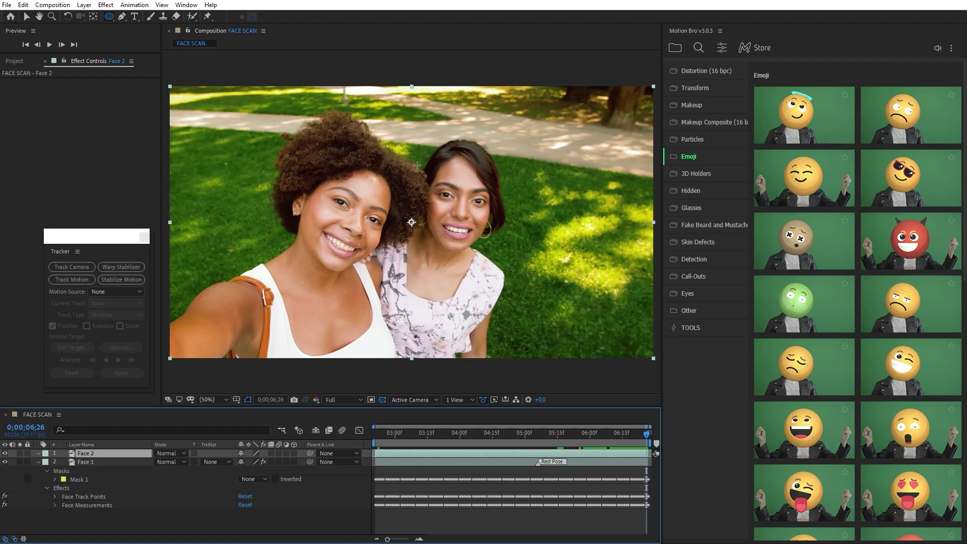
pyautogui.moveTo(414, 146); pyautogui.dragTo(444, 209)
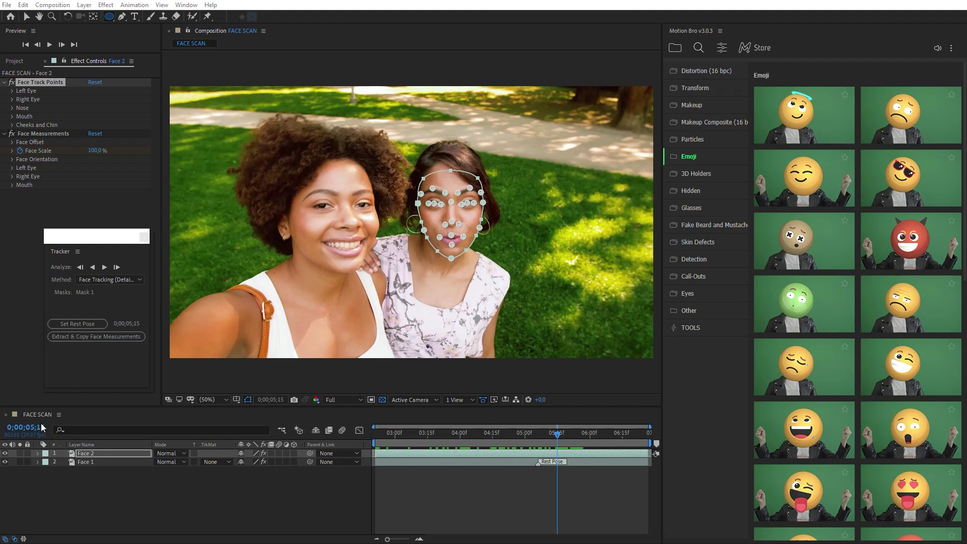
pyautogui.click(5, 458)
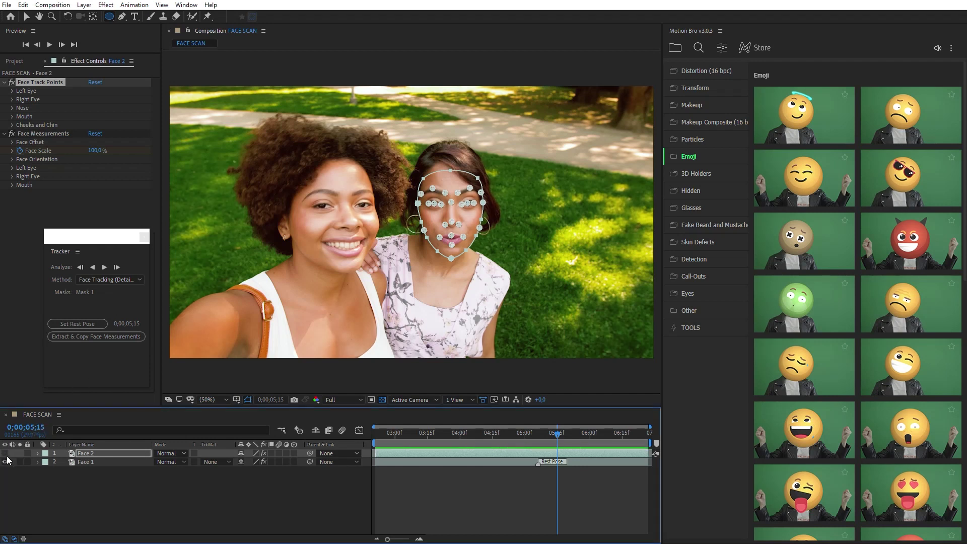
# In Motion Bro, open the AE Face Tools Starter Pack, collapse Distortion and expand the Detection category.
pyautogui.click(670, 55)
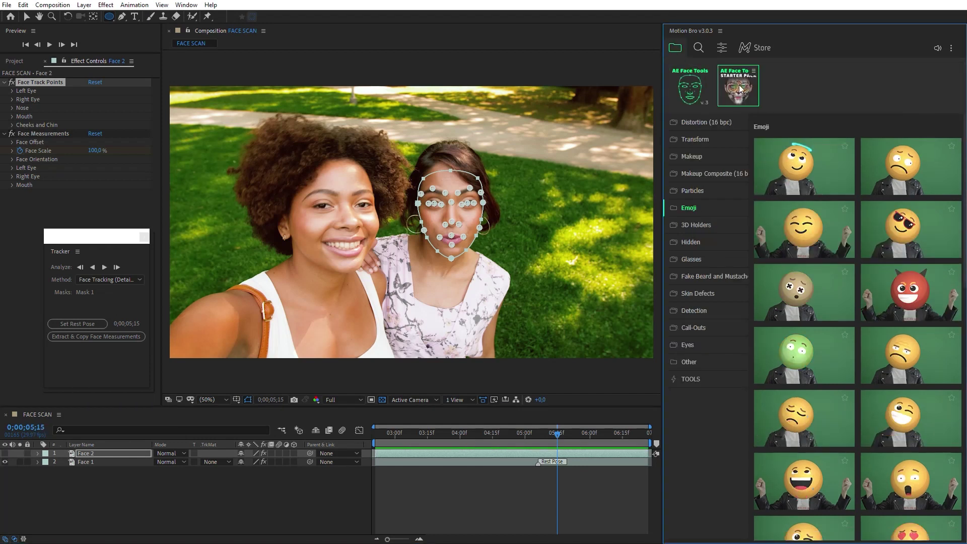
pyautogui.click(739, 89)
pyautogui.click(676, 49)
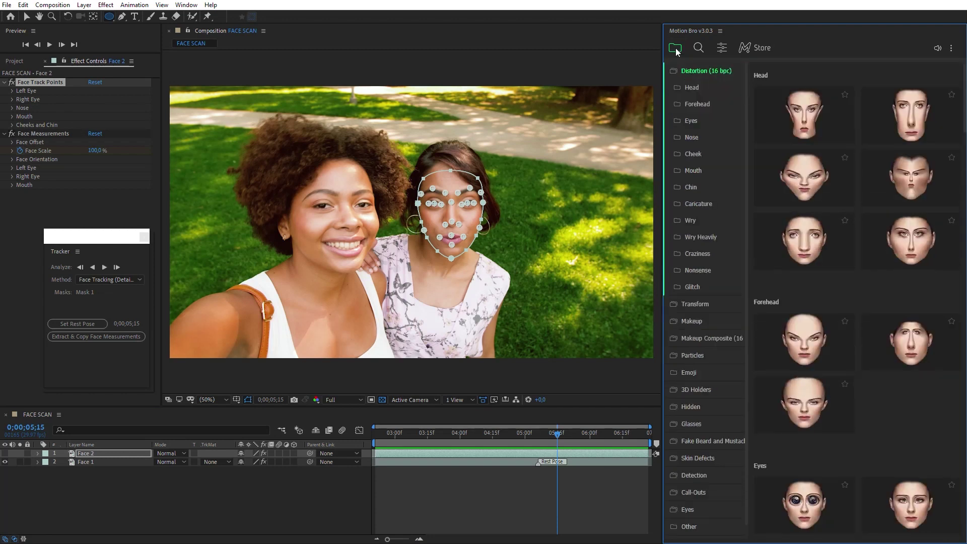
pyautogui.click(694, 71)
pyautogui.click(693, 257)
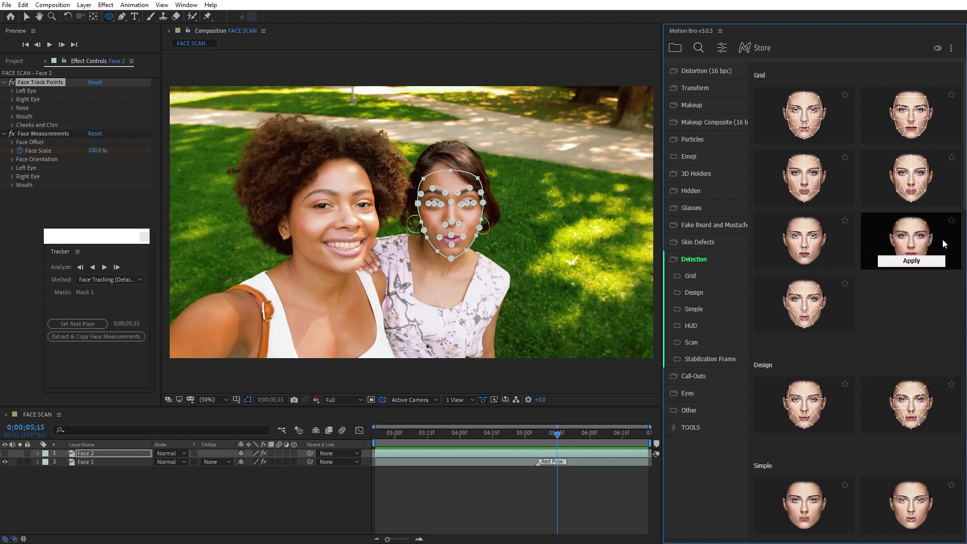
# Browse the Detection presets down to Scan, then back up to the HUD presets.
pyautogui.scroll(-3, 946, 311)
pyautogui.scroll(-5, 947, 307)
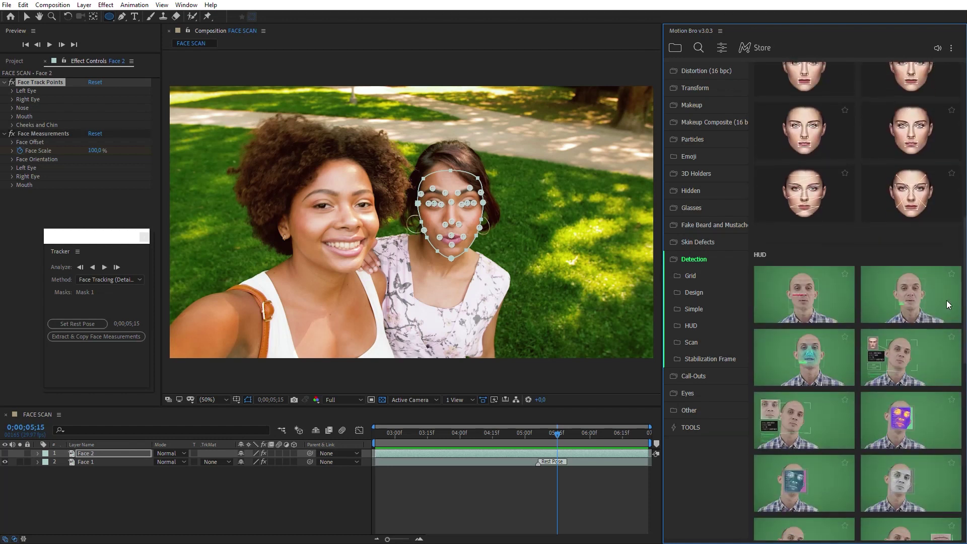
pyautogui.moveTo(936, 330)
pyautogui.scroll(-6, 936, 330)
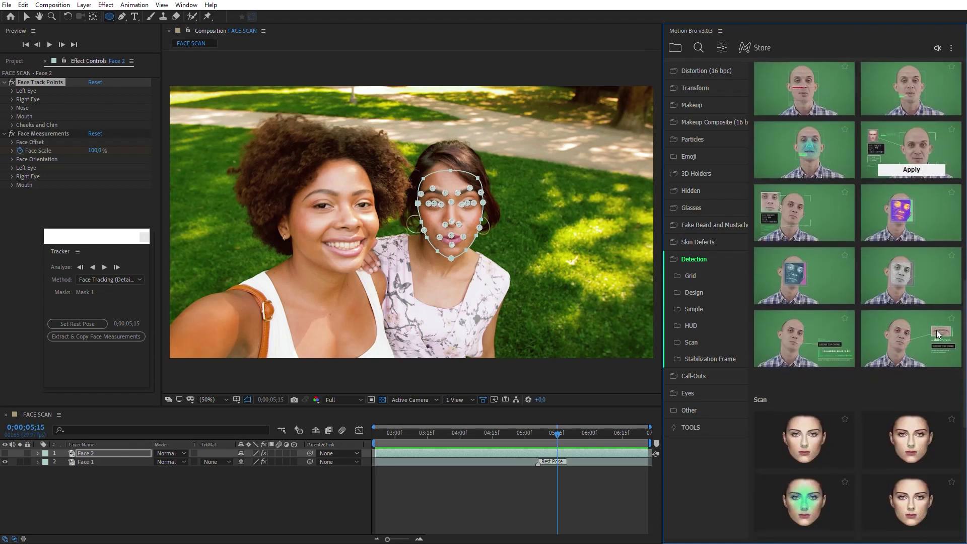
pyautogui.moveTo(845, 304)
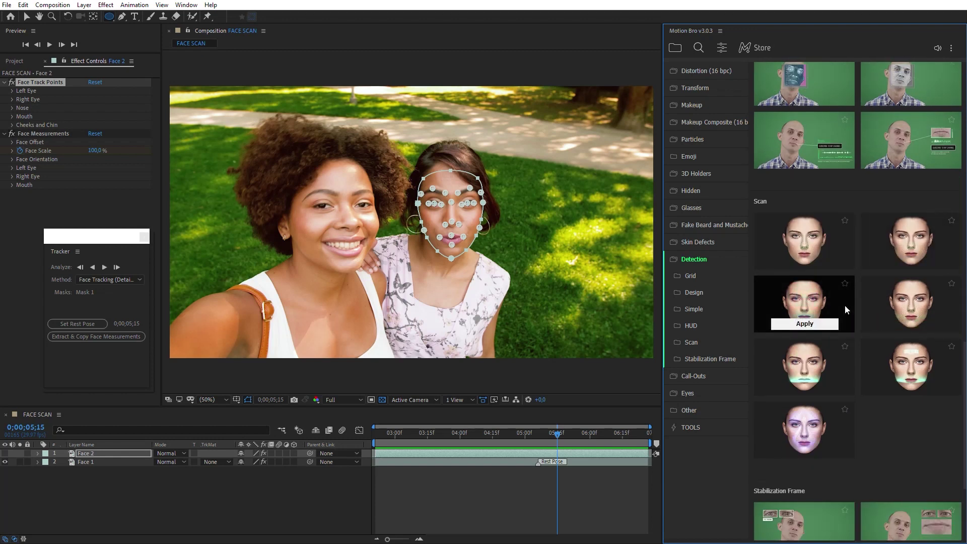
pyautogui.scroll(6, 859, 289)
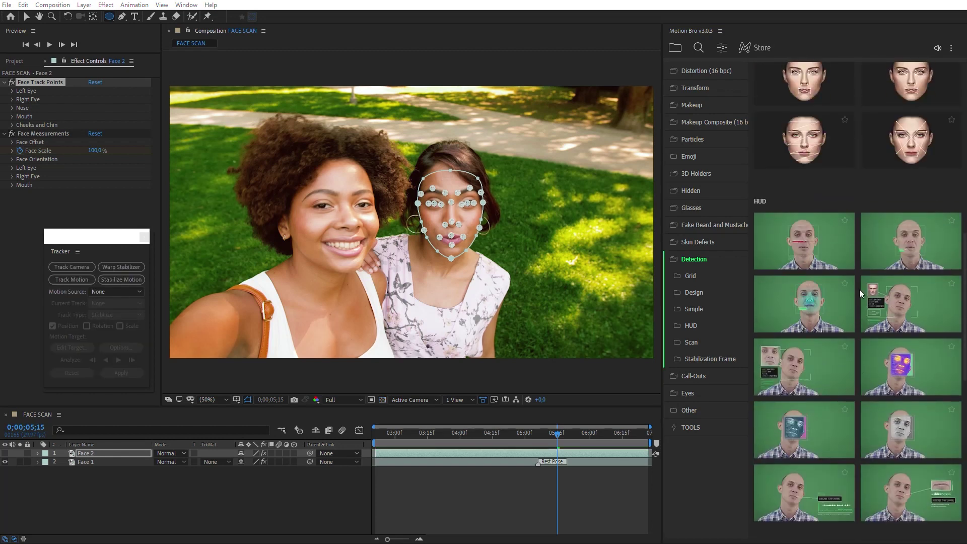
# Apply the Analysis Scan HUD preset to the Face 1 layer.
pyautogui.moveTo(899, 236)
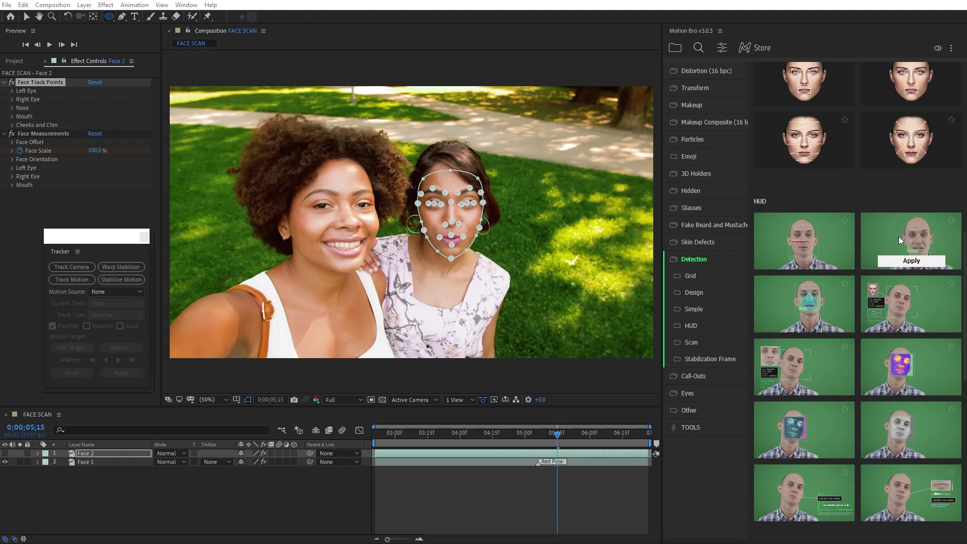
pyautogui.moveTo(899, 237); pyautogui.dragTo(432, 414)
pyautogui.click(146, 464)
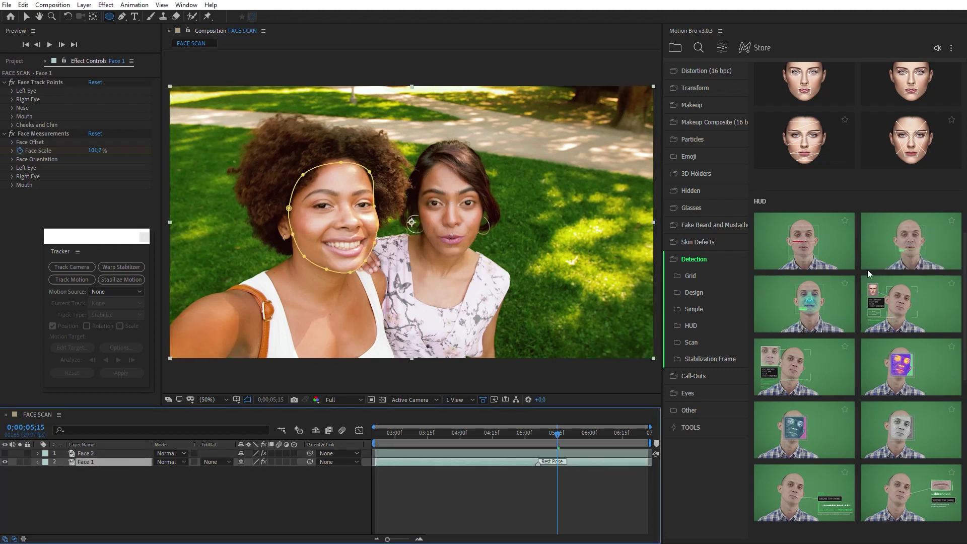
pyautogui.click(890, 265)
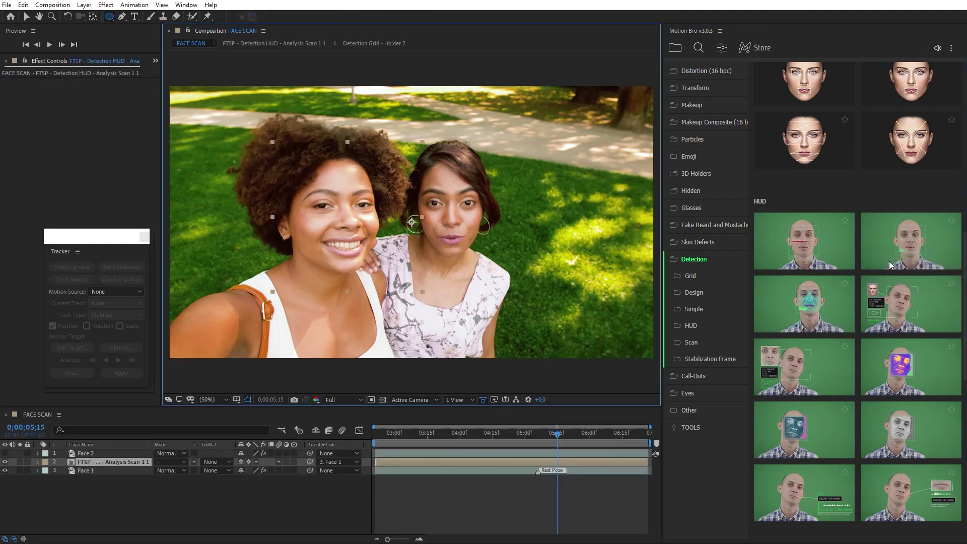
# Solo the new HUD layer and trim its out point to 0;00;05;08.
pyautogui.moveTo(550, 441)
pyautogui.mouseDown()
pyautogui.moveTo(360, 455)
pyautogui.moveTo(519, 449)
pyautogui.moveTo(544, 434)
pyautogui.mouseUp()
pyautogui.click(53, 476)
pyautogui.click(20, 462)
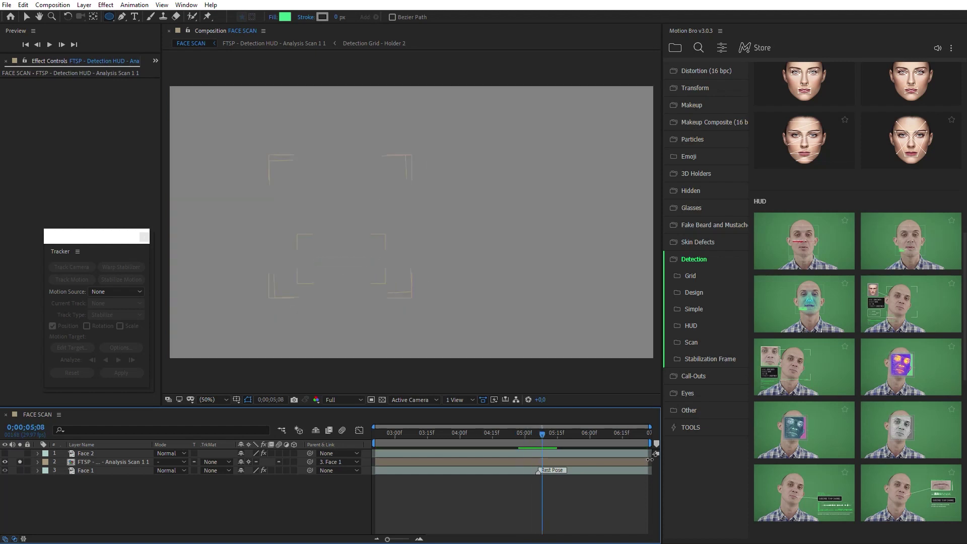
pyautogui.moveTo(650, 459); pyautogui.dragTo(595, 466)
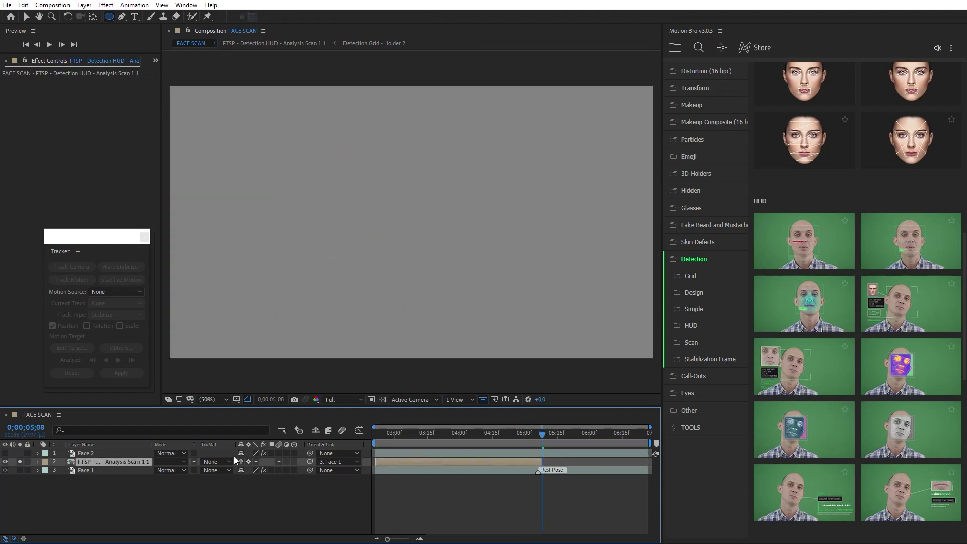
# Unsolo the first HUD, apply the Analysis Scan HUD preset to Face 2, and preview both.
pyautogui.click(21, 461)
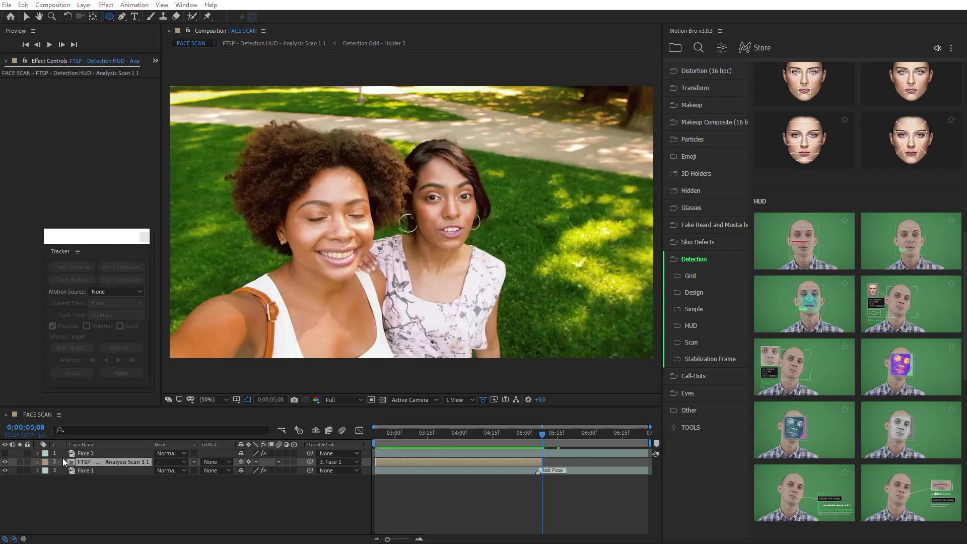
pyautogui.click(83, 453)
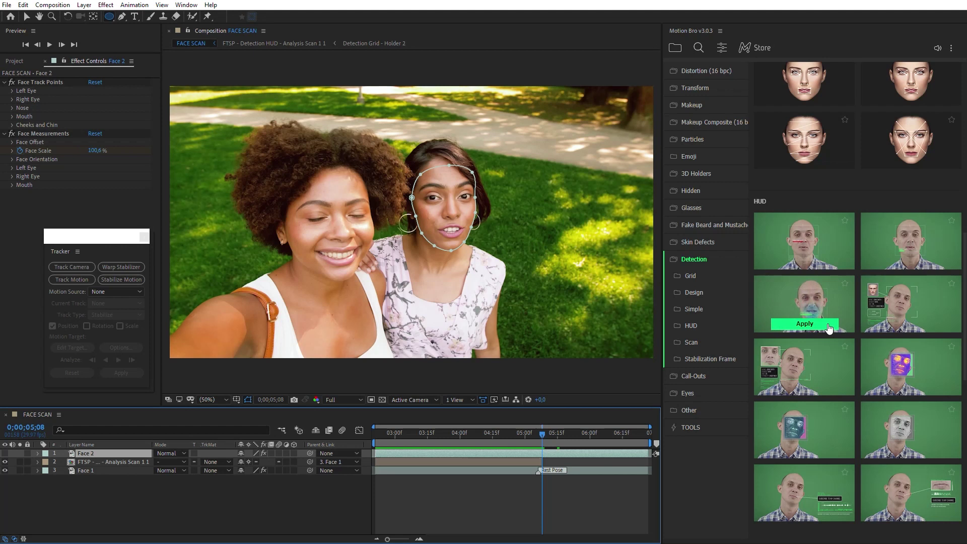
pyautogui.click(827, 324)
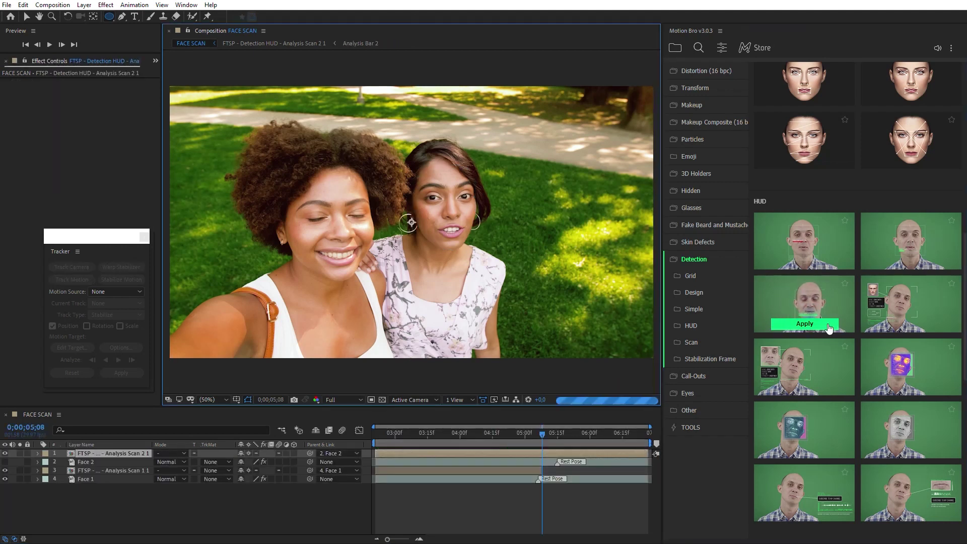
pyautogui.press('space')
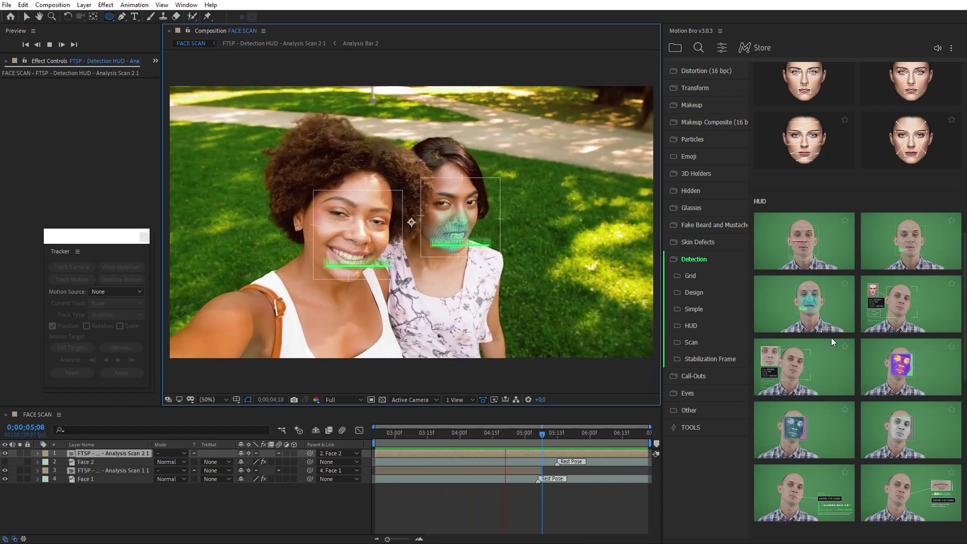
# Replay the preview from 0;00;03;18 with the second Analysis Scan layer selected.
pyautogui.press('space')
pyautogui.moveTo(546, 430)
pyautogui.mouseDown()
pyautogui.moveTo(433, 441)
pyautogui.moveTo(425, 455)
pyautogui.moveTo(434, 456)
pyautogui.mouseUp()
pyautogui.click(394, 455)
pyautogui.press('space')
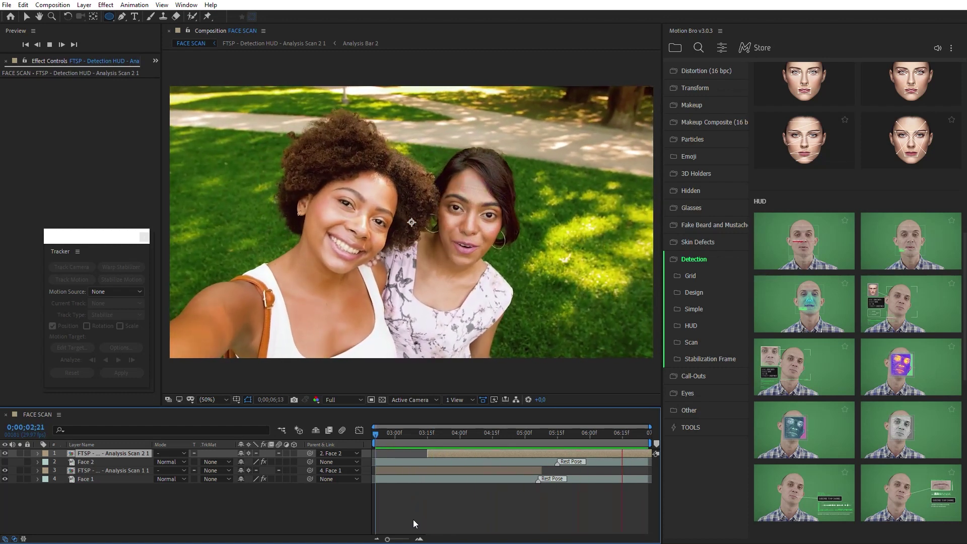
pyautogui.press('space')
# Solo the second Analysis Scan layer and trim its out point at 0;00;06;20 with Alt+].
pyautogui.click(20, 454)
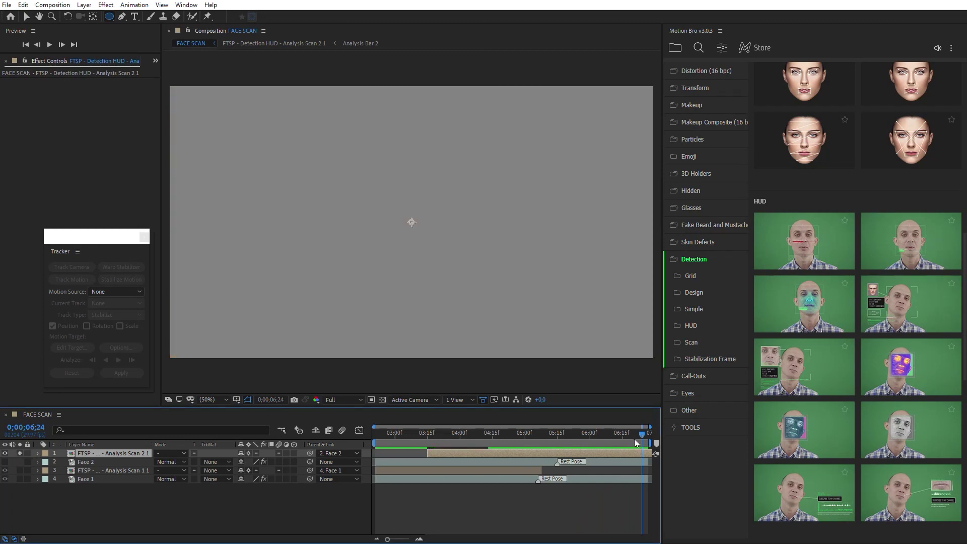
pyautogui.moveTo(615, 440); pyautogui.dragTo(633, 445)
pyautogui.hotkey('alt', ']')
# Unsolo the HUD and apply a Detection Grid preset to the Face 1 layer.
pyautogui.click(20, 453)
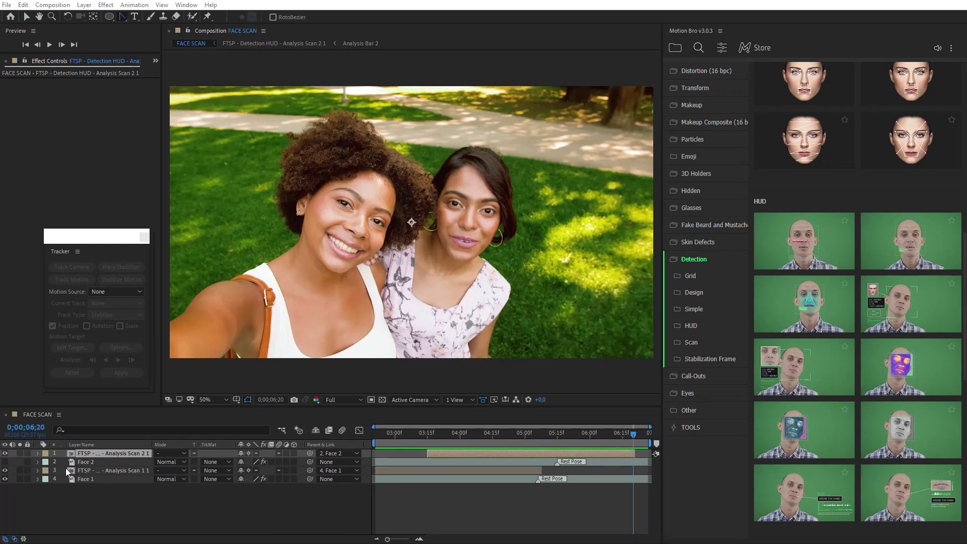
pyautogui.click(81, 481)
pyautogui.scroll(10, 869, 377)
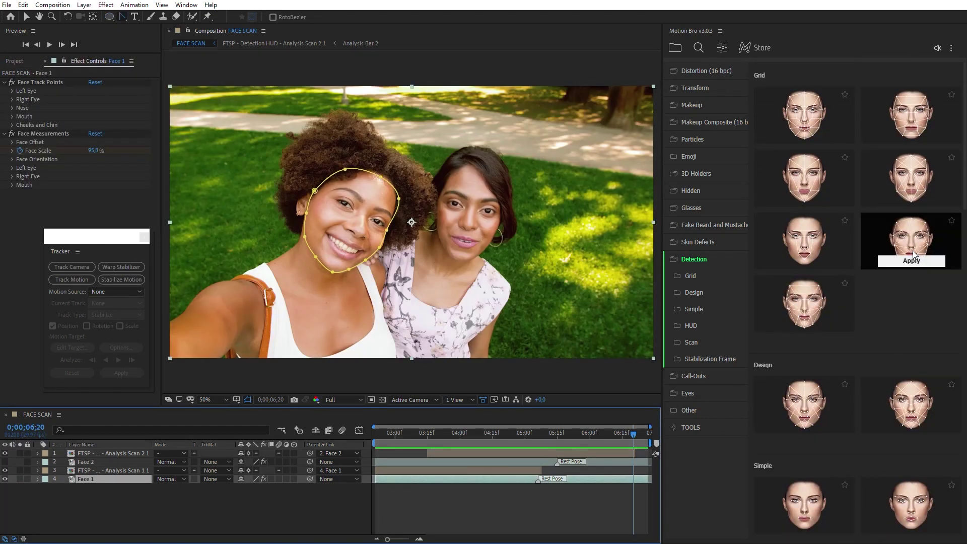
pyautogui.click(913, 257)
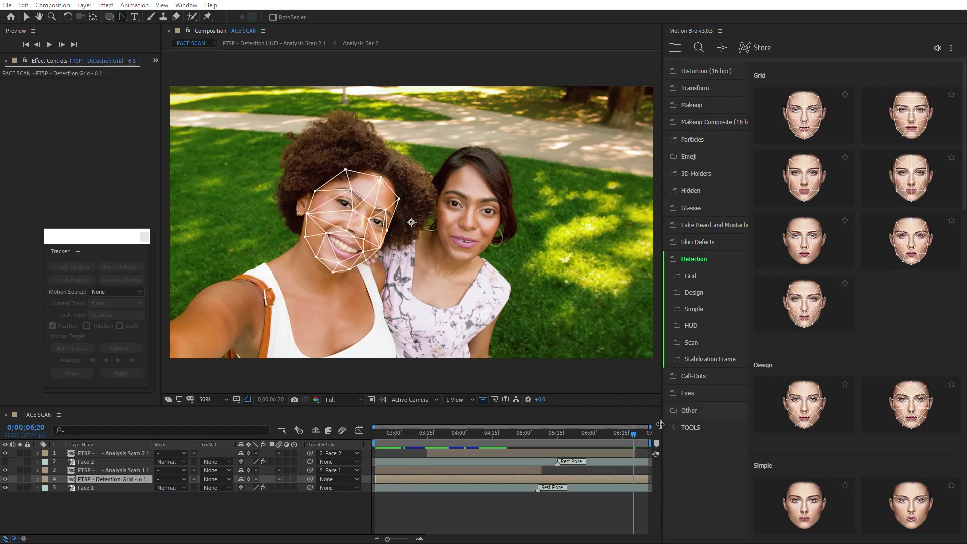
# Preview the grid and HUD animation from about 0;00;03;24.
pyautogui.moveTo(633, 434); pyautogui.dragTo(470, 477)
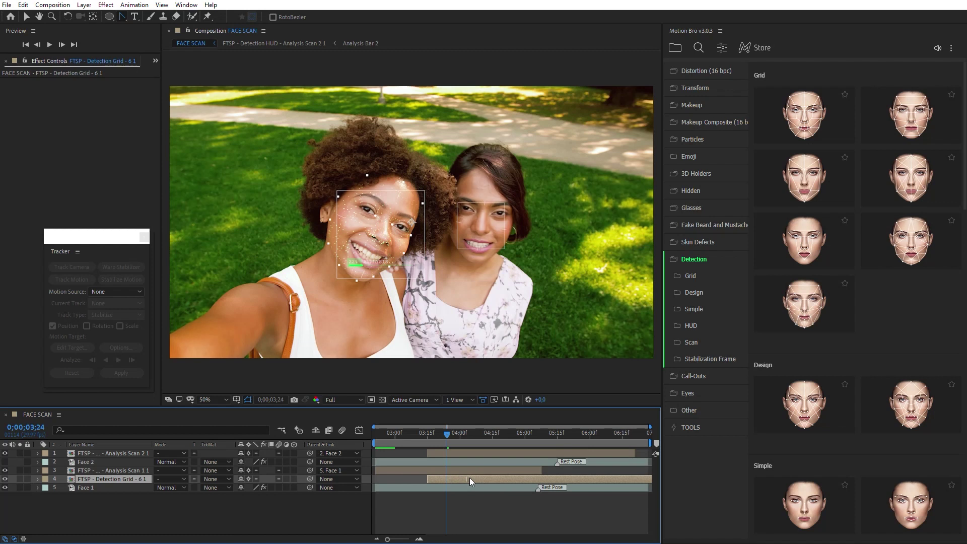
pyautogui.press('space')
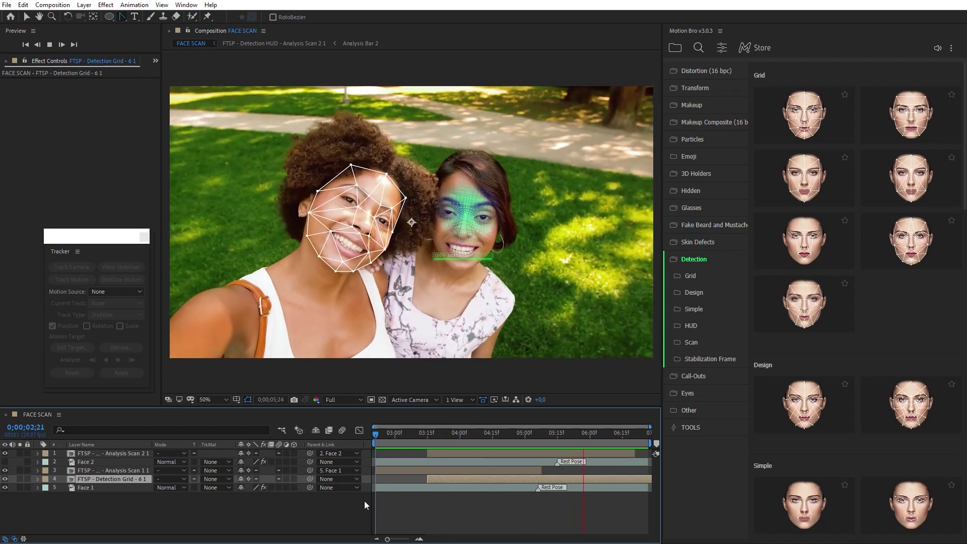
pyautogui.press('space')
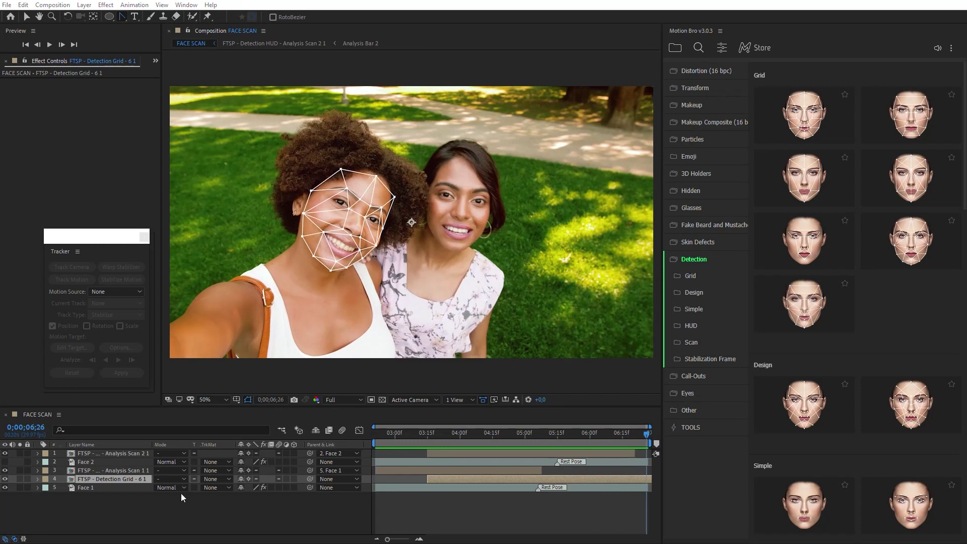
# In the Detection Grid precomp, lower the Settings layer's Beam Thickness and shrink Points Size to about 53%.
pyautogui.doubleClick(137, 482)
pyautogui.click(144, 236)
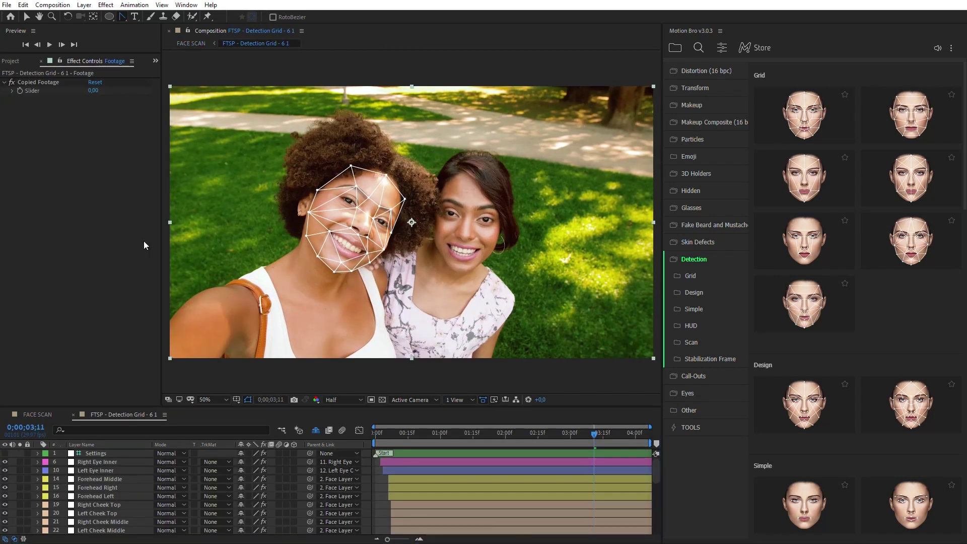
pyautogui.click(89, 455)
pyautogui.hotkey('ctrl', 'j')
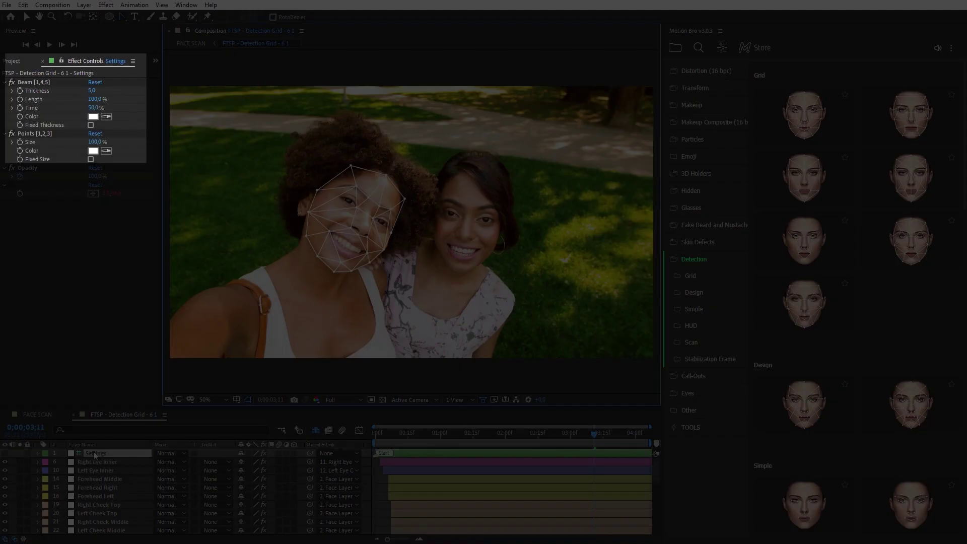
pyautogui.scroll(4, 384, 305)
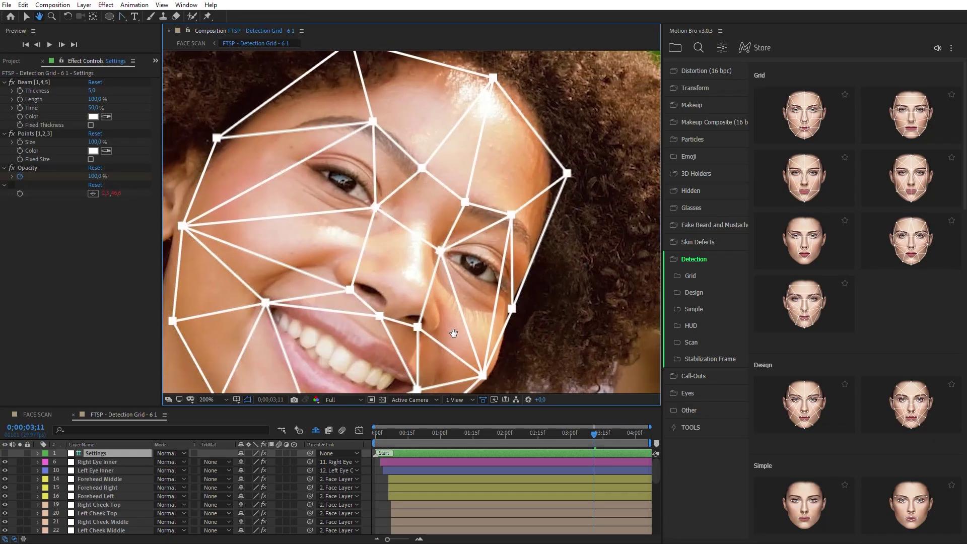
pyautogui.moveTo(91, 90); pyautogui.dragTo(80, 94)
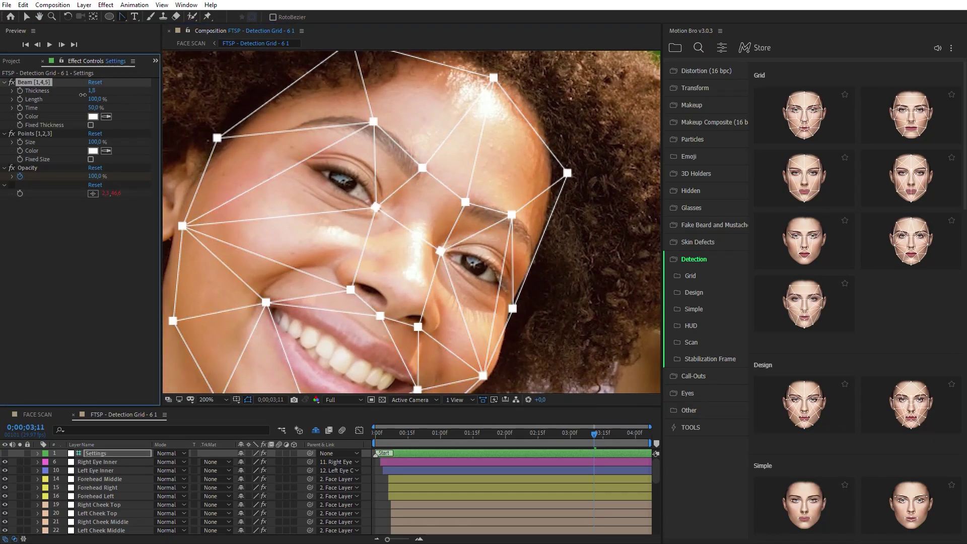
pyautogui.moveTo(95, 141); pyautogui.dragTo(78, 142)
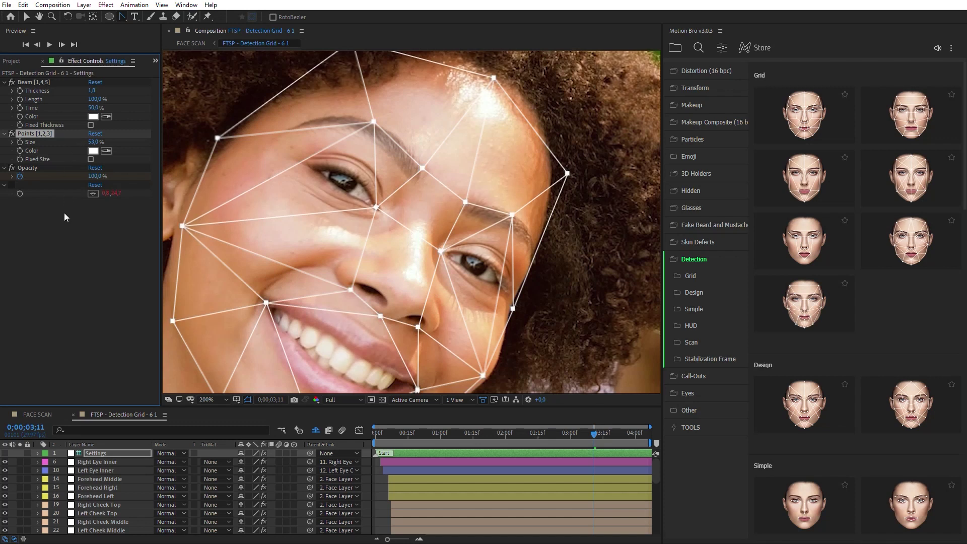
pyautogui.click(41, 413)
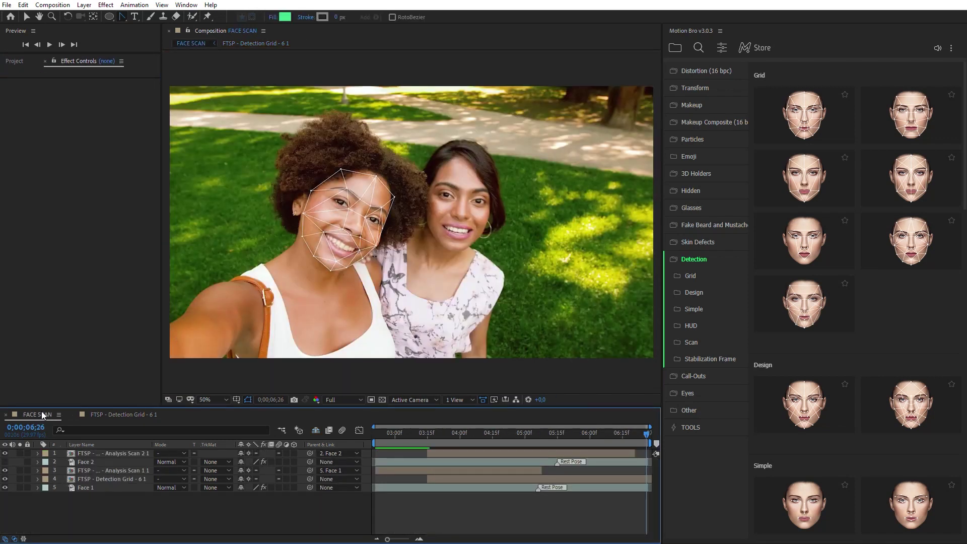
# At half resolution, apply Detection Simple presets 1, 3, 6, 8 and 2 to Face 2.
pyautogui.hotkey('ctrl', 'shift', 'j')
pyautogui.click(85, 463)
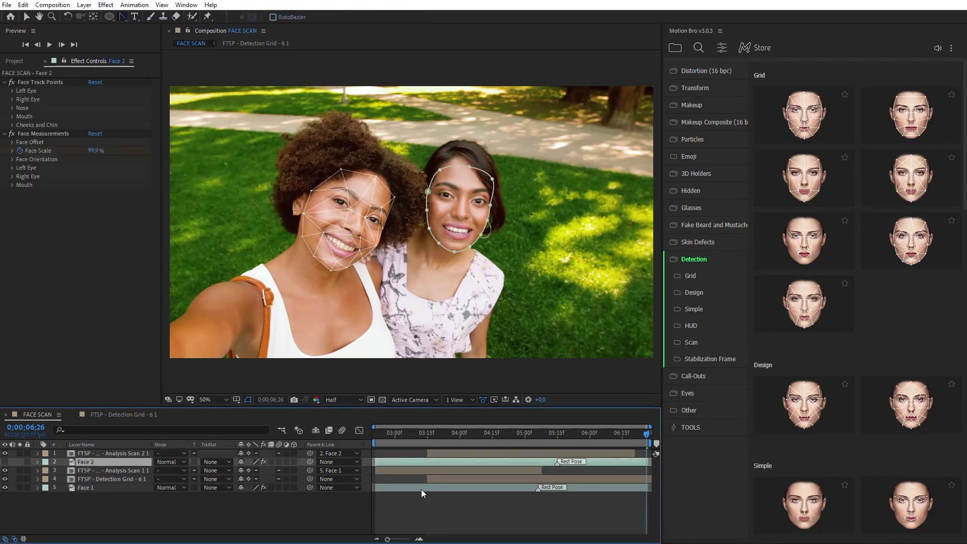
pyautogui.scroll(-6, 928, 392)
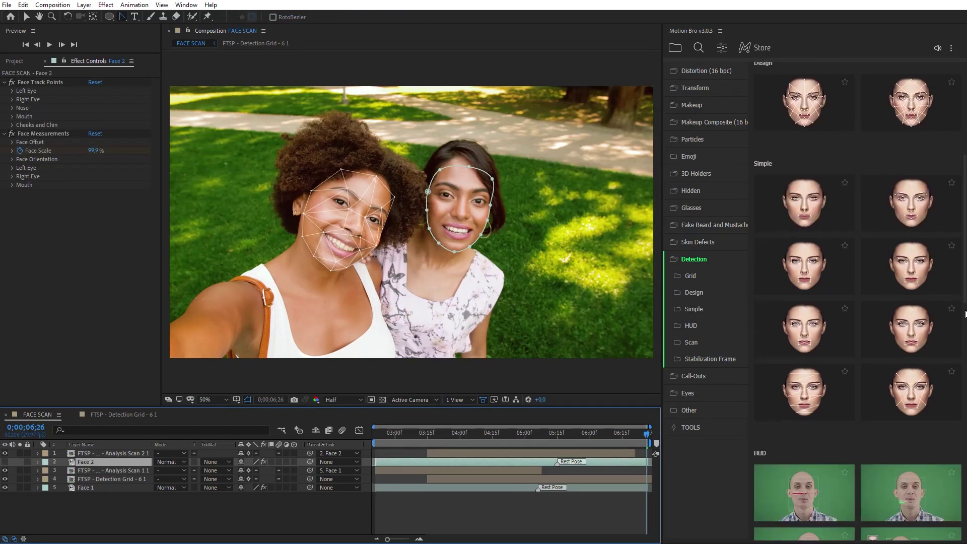
pyautogui.click(804, 224)
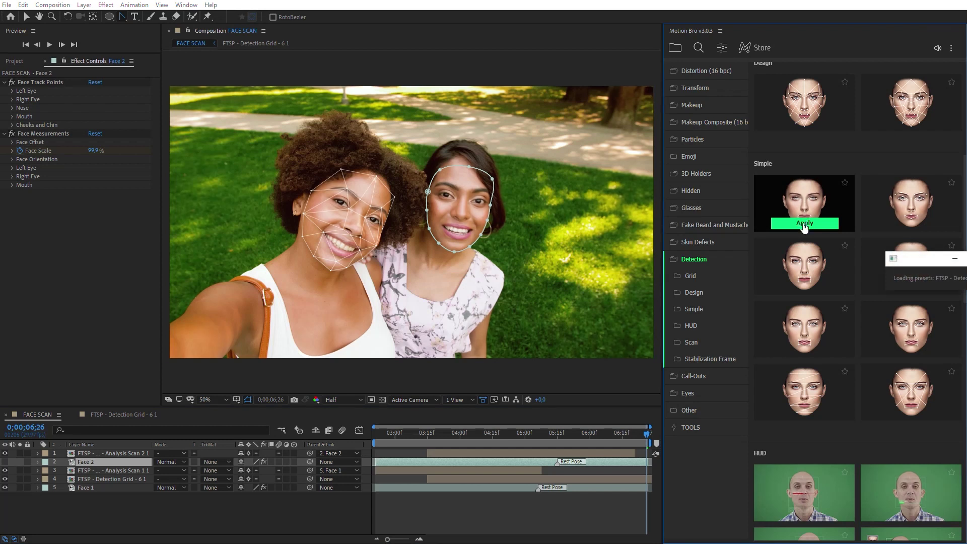
pyautogui.click(815, 286)
pyautogui.click(912, 349)
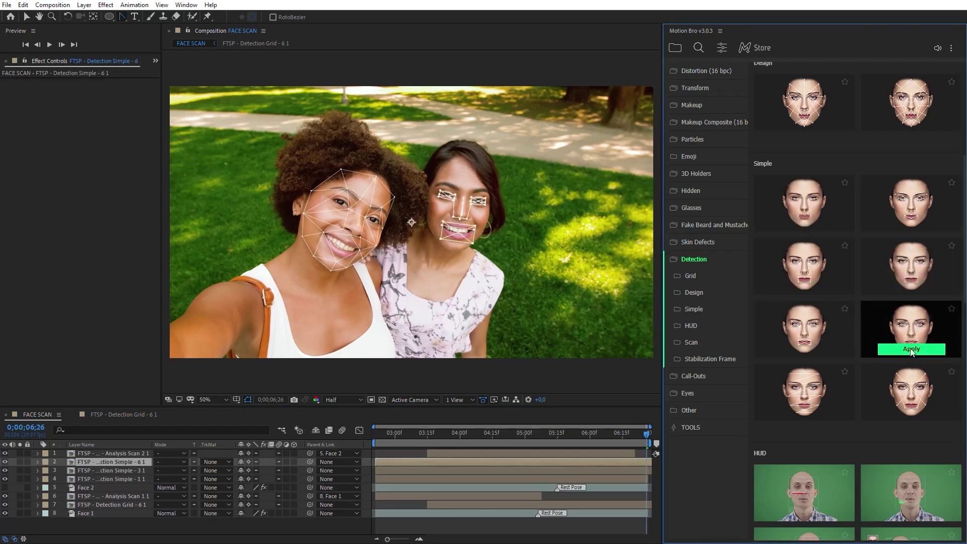
pyautogui.click(909, 415)
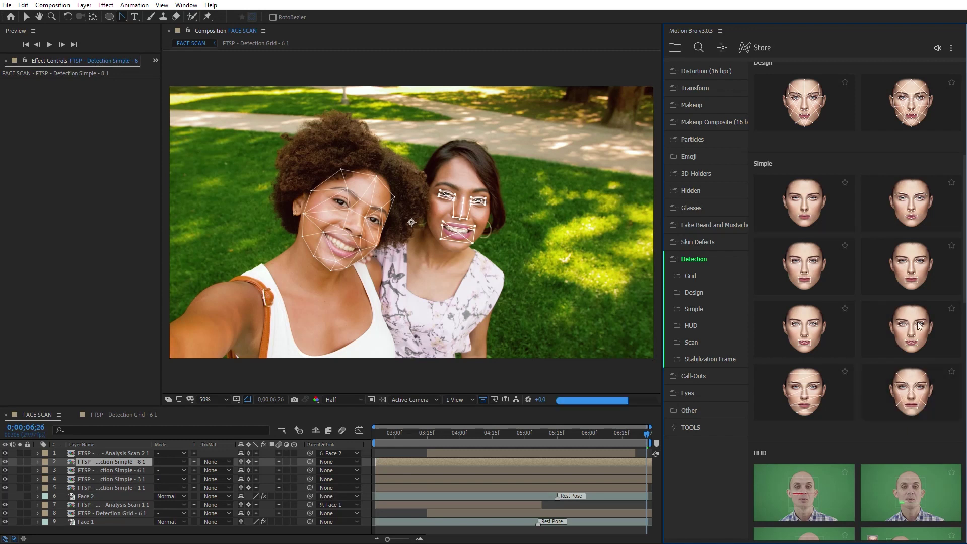
pyautogui.click(913, 223)
# Trim the Detection Simple layers to 0;00;04;04–0;00;04;17 and stagger them into successive bursts.
pyautogui.click(469, 437)
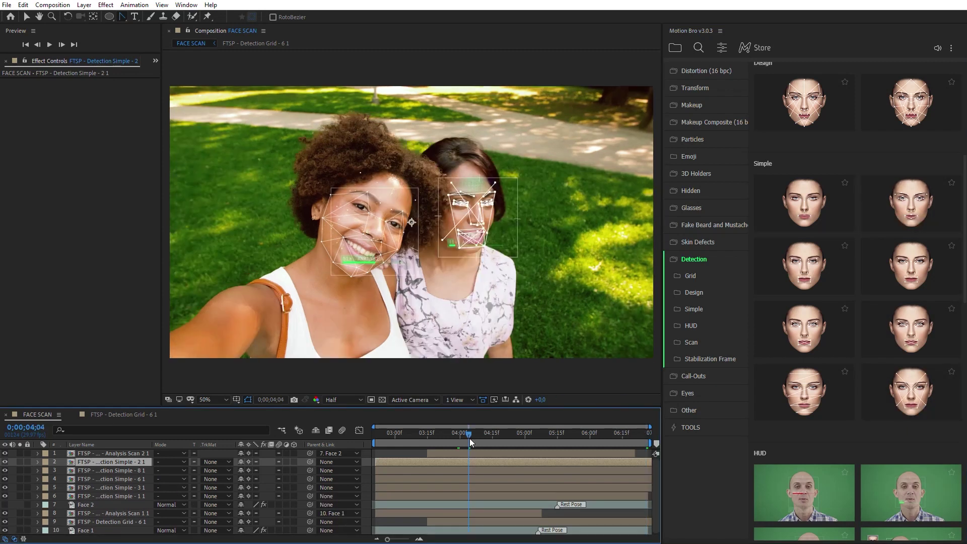
pyautogui.keyDown('shift'); pyautogui.click(468, 496); pyautogui.keyUp('shift')
pyautogui.hotkey('alt', '[')
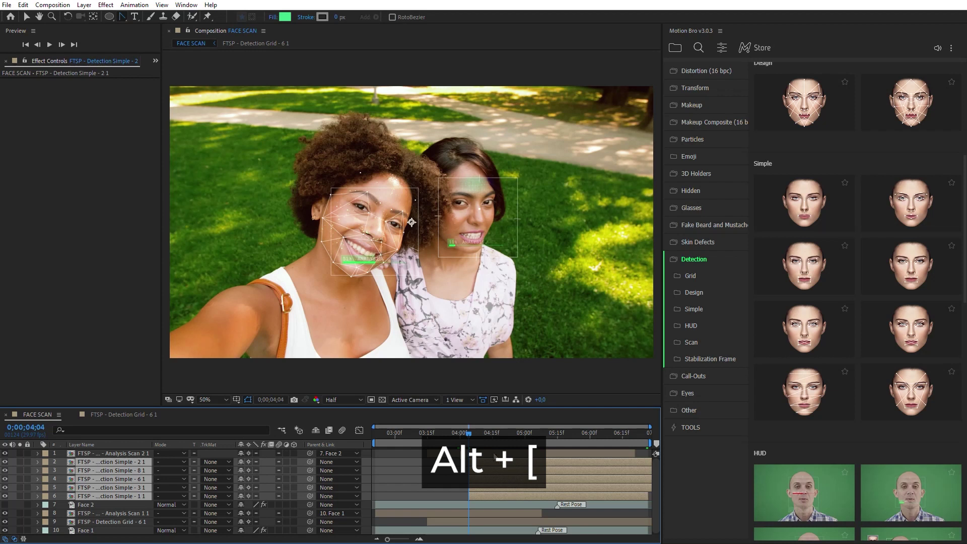
pyautogui.click(493, 442)
pyautogui.hotkey('alt', ']')
pyautogui.click(495, 488)
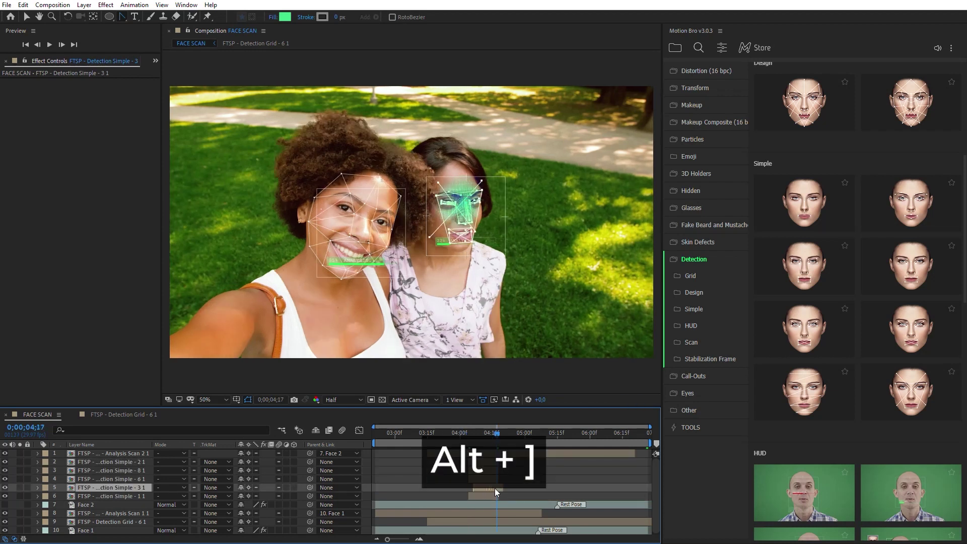
pyautogui.moveTo(487, 481); pyautogui.dragTo(542, 460)
# Apply a Detection Grid preset to Face 2, move it near the top, starting near 04:05.
pyautogui.click(536, 504)
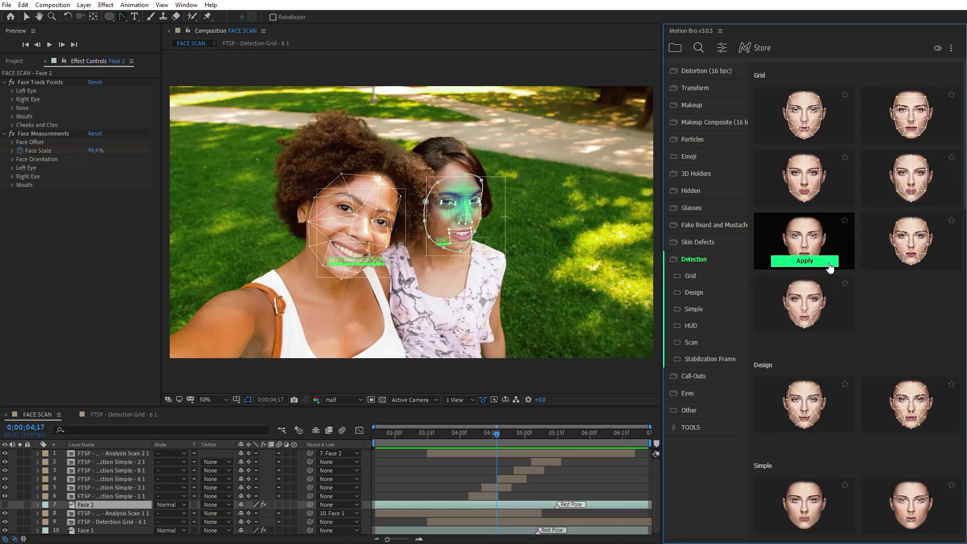
pyautogui.click(828, 261)
pyautogui.moveTo(117, 505); pyautogui.dragTo(151, 458)
pyautogui.moveTo(390, 462); pyautogui.dragTo(552, 473)
pyautogui.press('space')
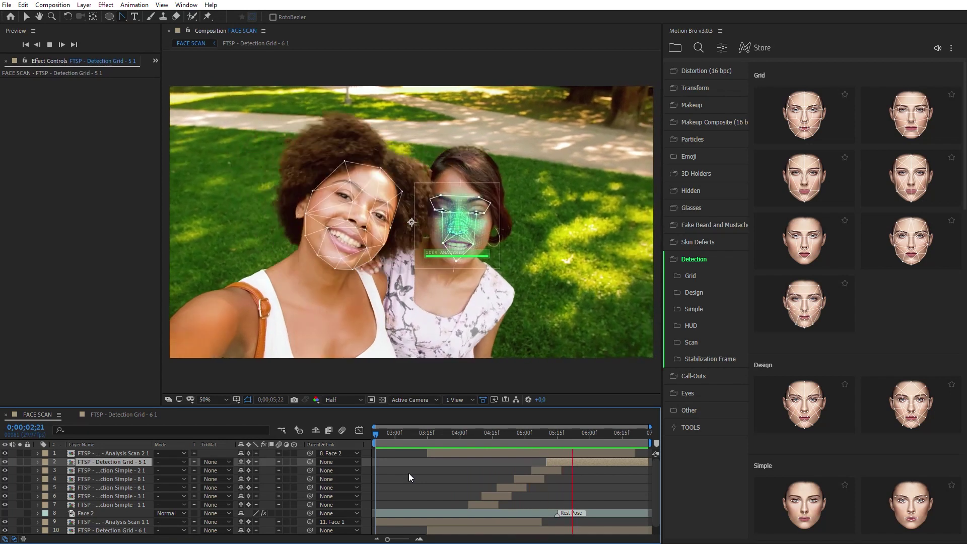
# Link the detection preset layers 2–7 to Detection Grid - 6 1 as the master scene.
pyautogui.click(589, 462)
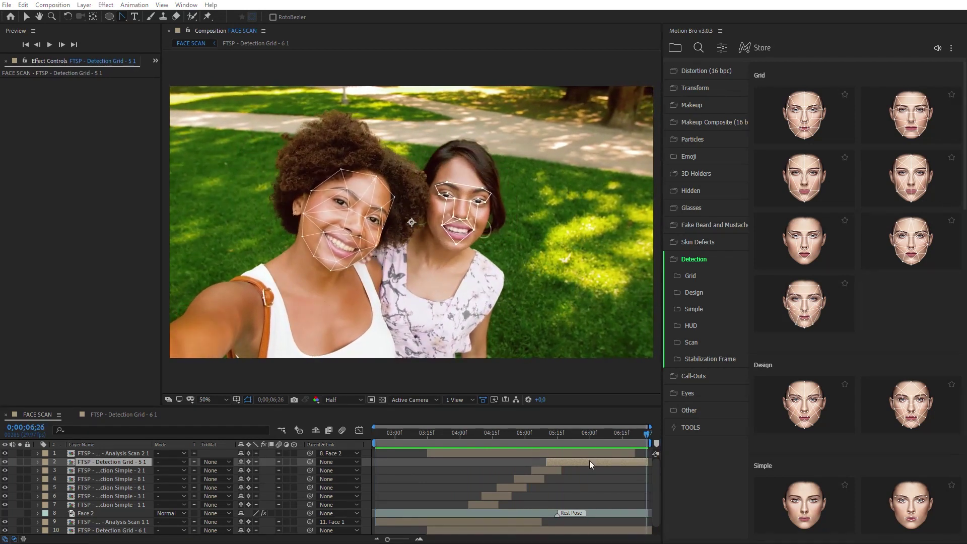
pyautogui.keyDown('shift'); pyautogui.click(491, 505); pyautogui.keyUp('shift')
pyautogui.keyDown('shift'); pyautogui.click(464, 529); pyautogui.keyUp('shift')
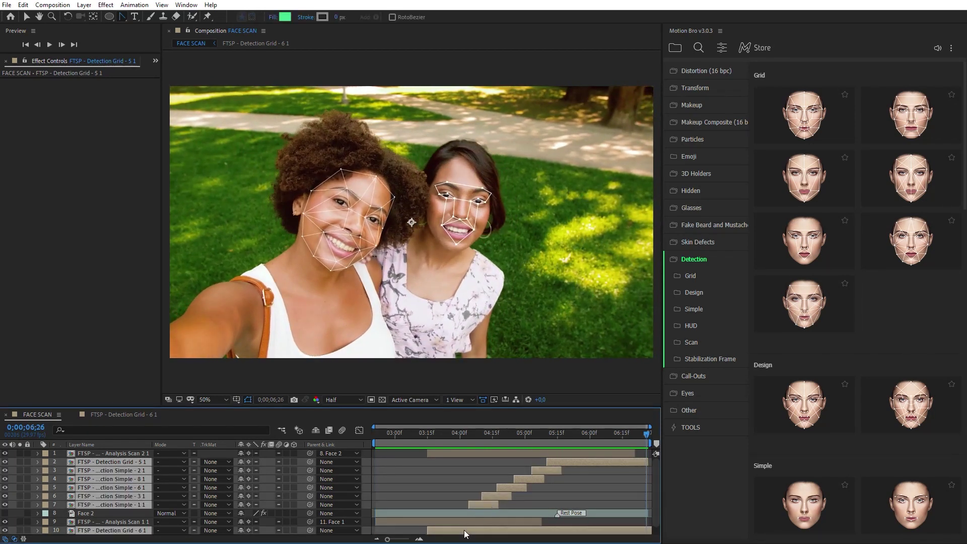
pyautogui.click(690, 427)
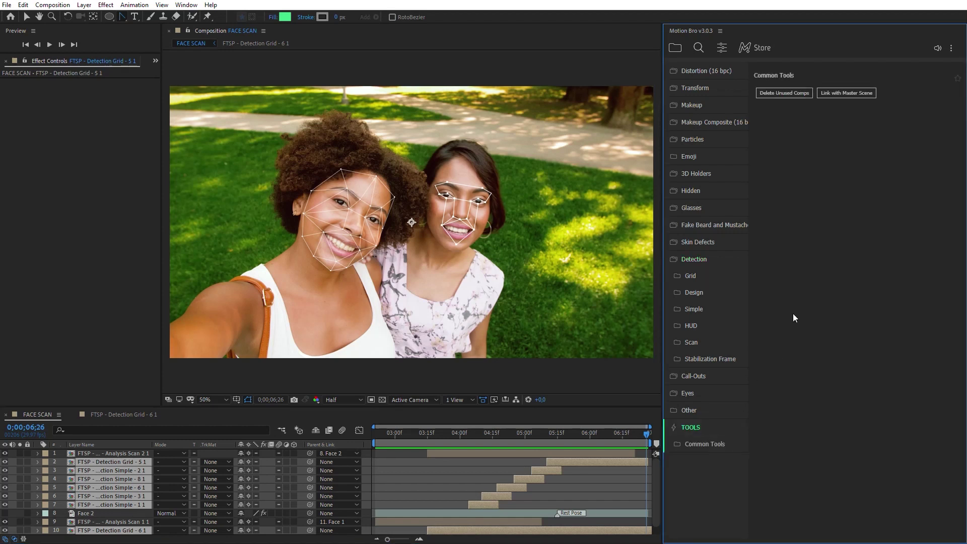
pyautogui.click(859, 93)
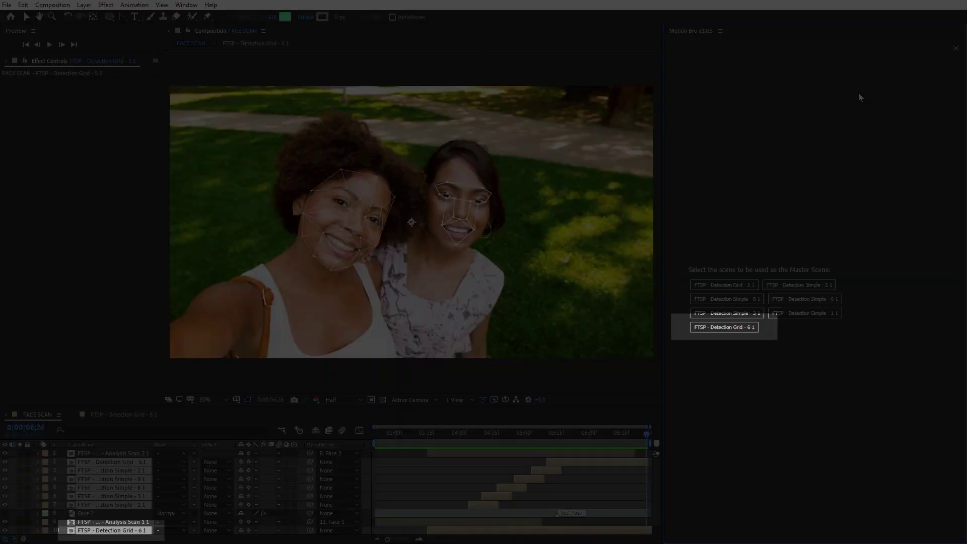
pyautogui.click(734, 328)
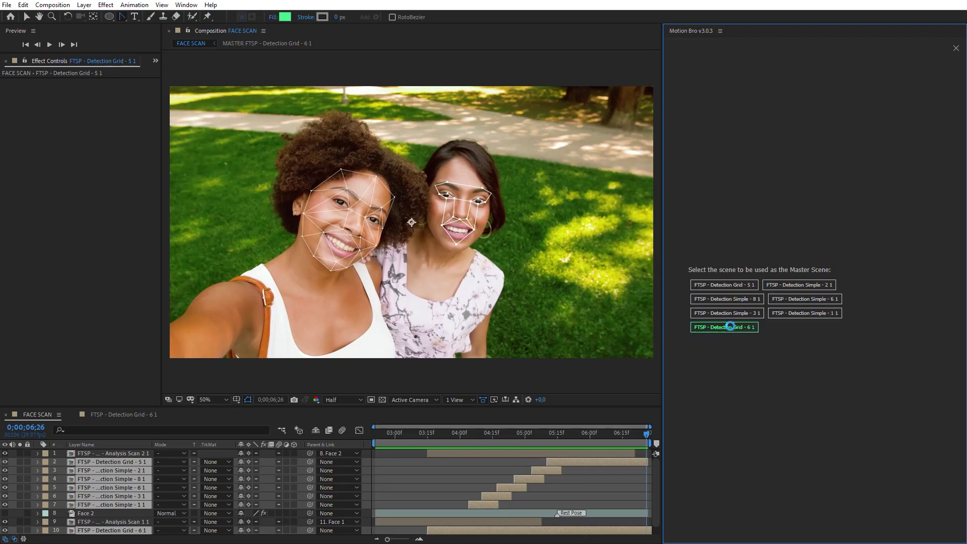
# Set the MASTER composition's Beam Color to red FF0000 and return to FACE SCAN.
pyautogui.click(138, 417)
pyautogui.click(93, 116)
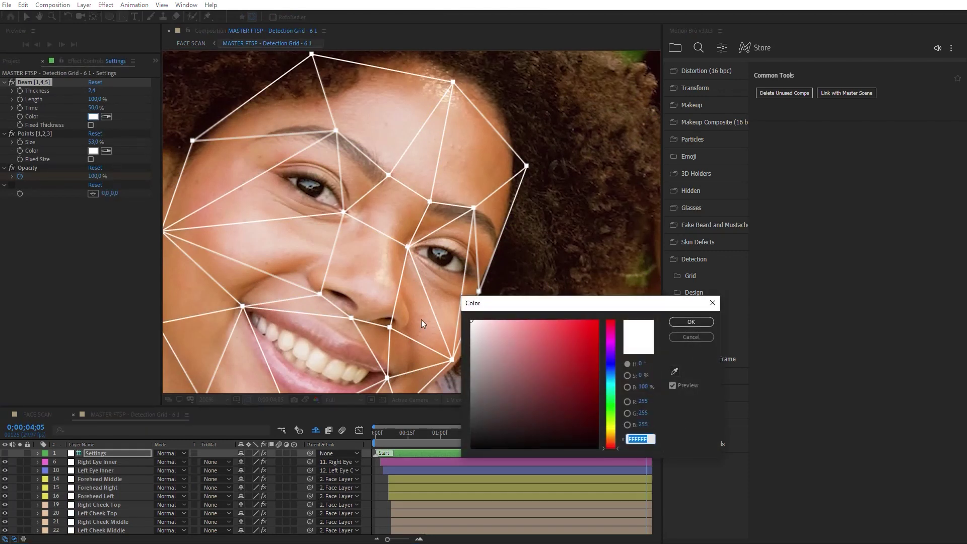
pyautogui.write('FF0000')
pyautogui.click(691, 322)
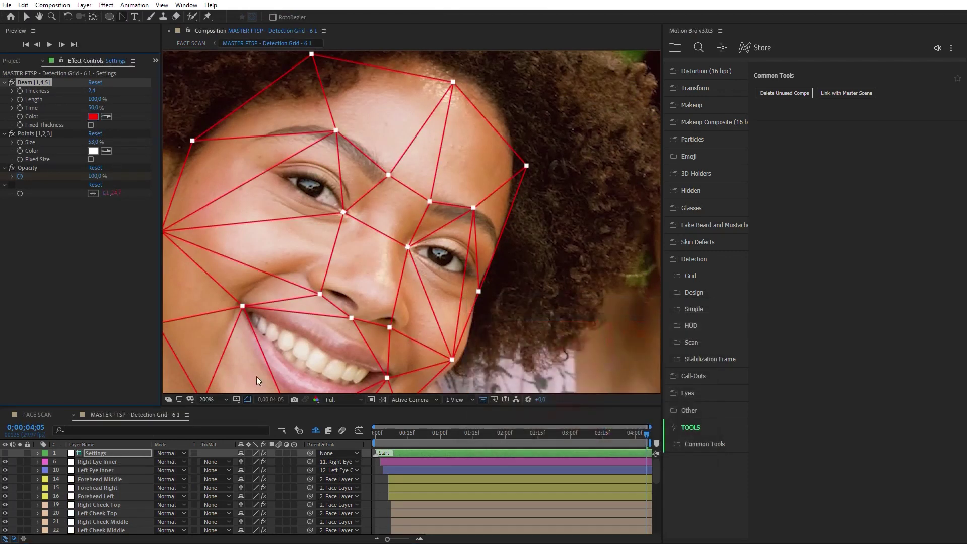
pyautogui.click(32, 415)
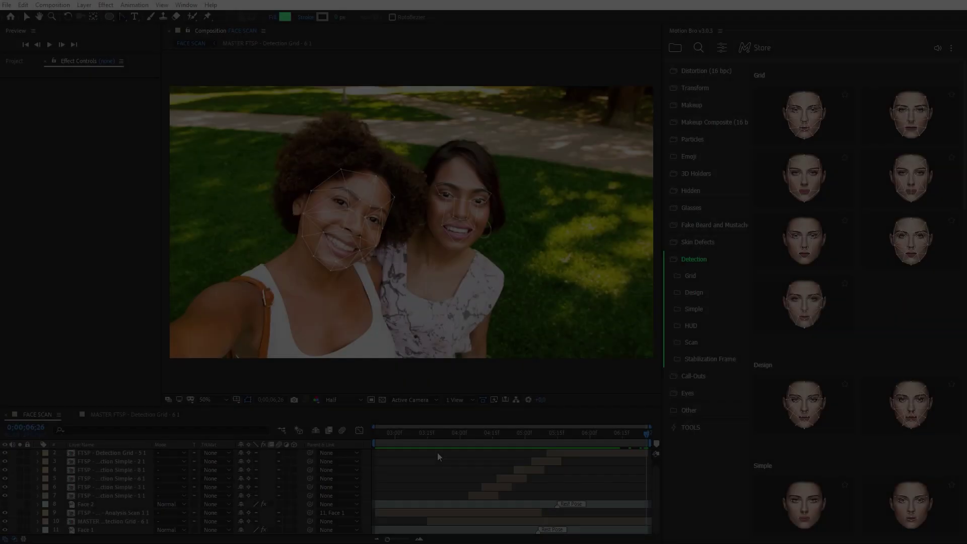
pyautogui.click(101, 532)
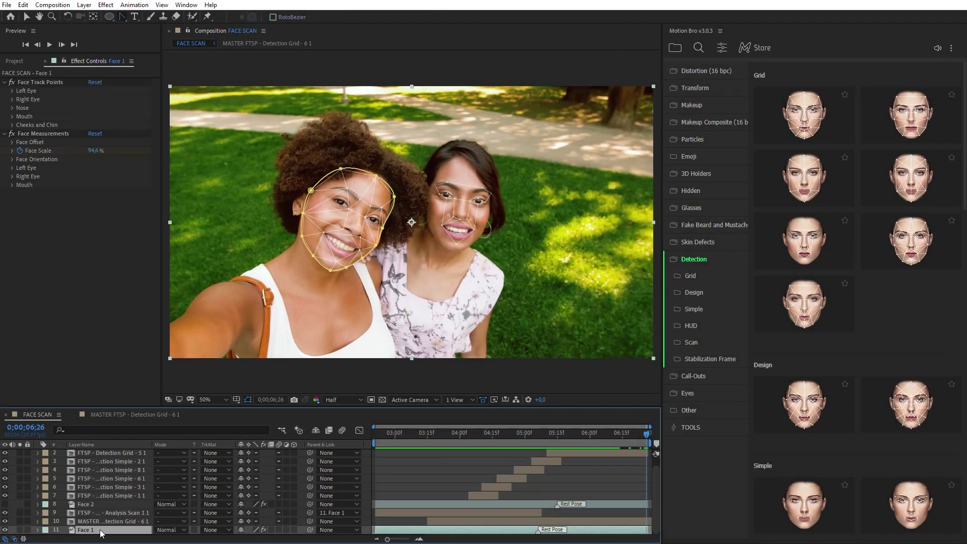
# Apply a Detection HUD preset to Face 1, delay its start, and open its precomp.
pyautogui.click(684, 327)
pyautogui.moveTo(925, 202)
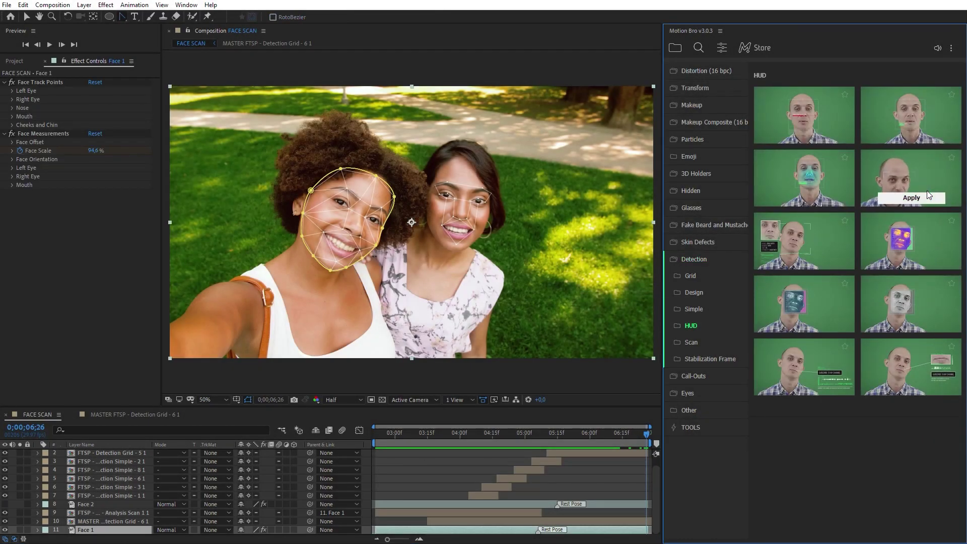
pyautogui.click(925, 203)
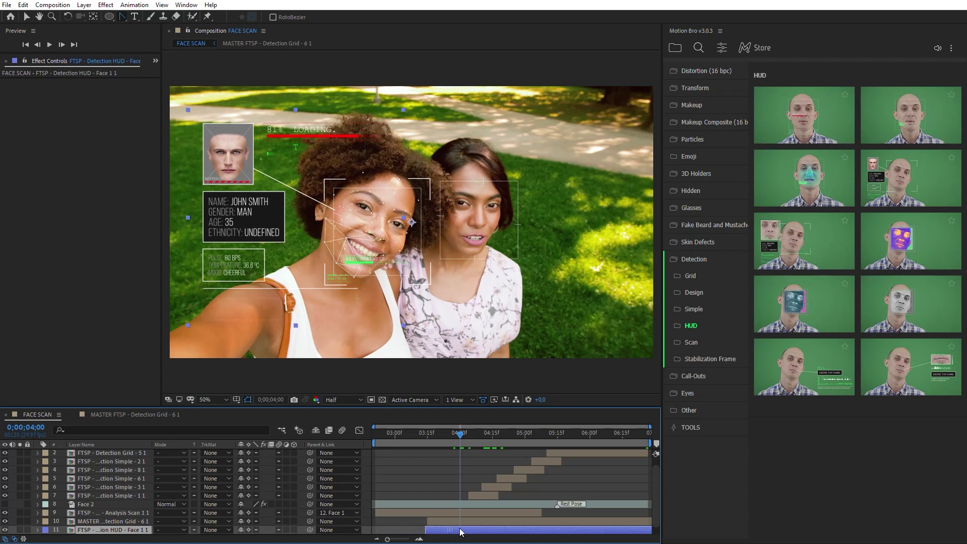
pyautogui.moveTo(460, 531); pyautogui.dragTo(467, 533)
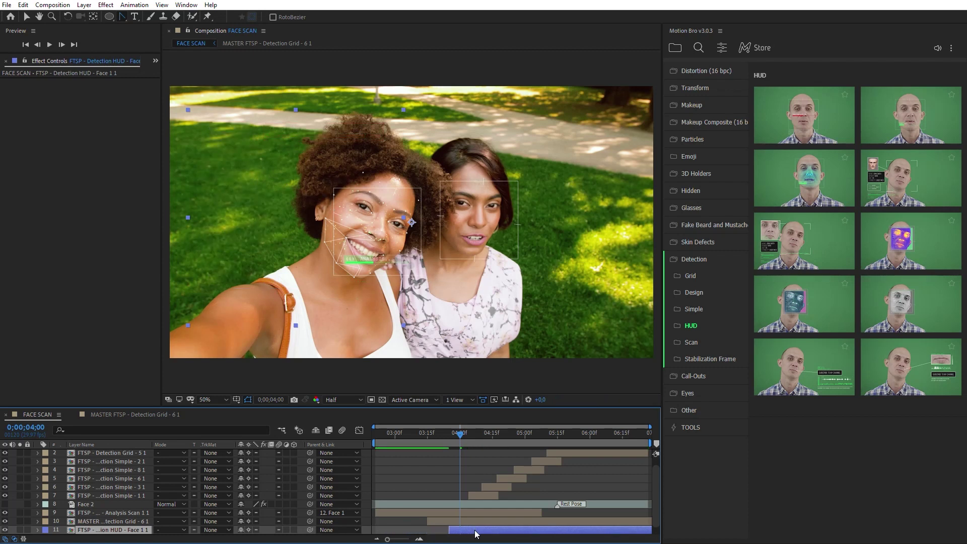
pyautogui.doubleClick(474, 533)
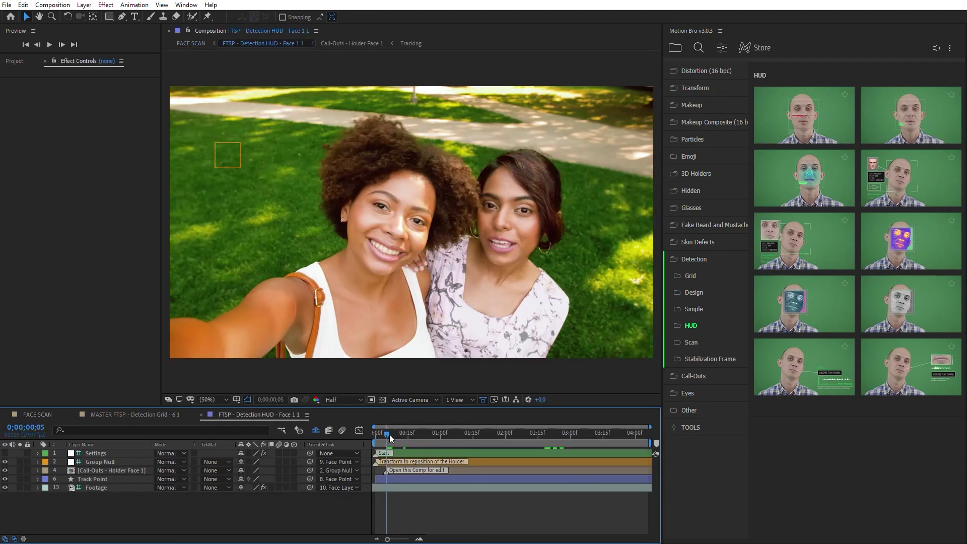
# Enable Position in the Settings layer's Transform by Track Point effect, then preview from the start.
pyautogui.moveTo(387, 434); pyautogui.dragTo(578, 439)
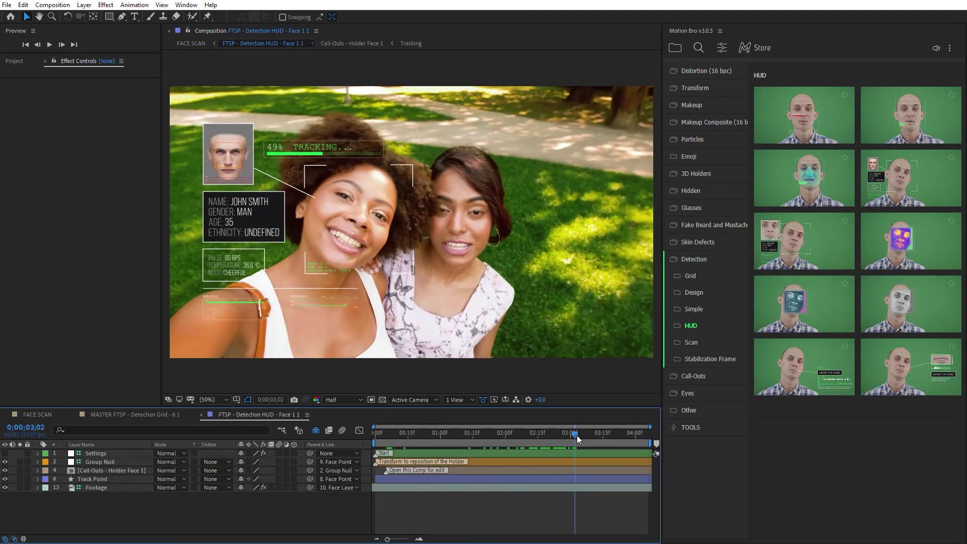
pyautogui.click(110, 462)
pyautogui.moveTo(223, 180); pyautogui.dragTo(233, 210)
pyautogui.click(102, 455)
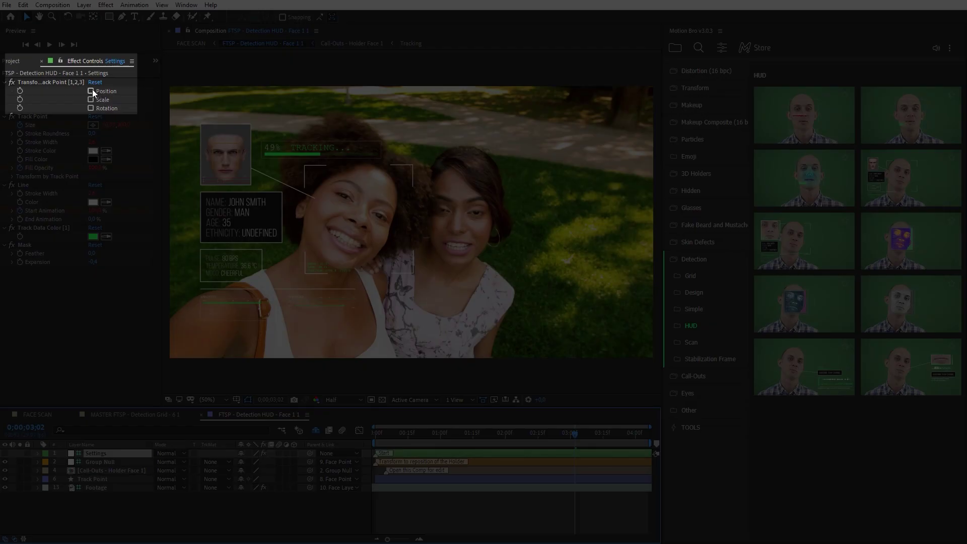
pyautogui.click(91, 91)
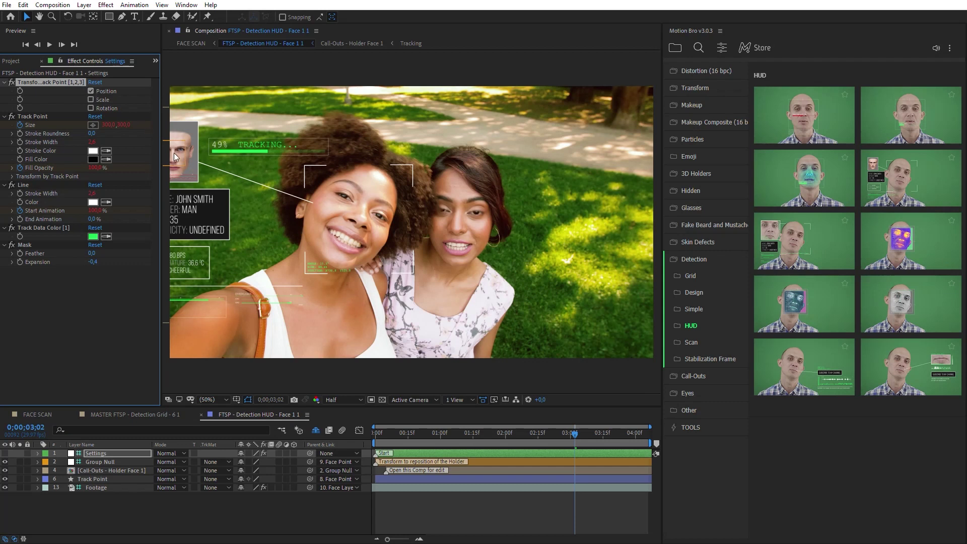
pyautogui.click(634, 510)
pyautogui.press('Home')
pyautogui.press('space')
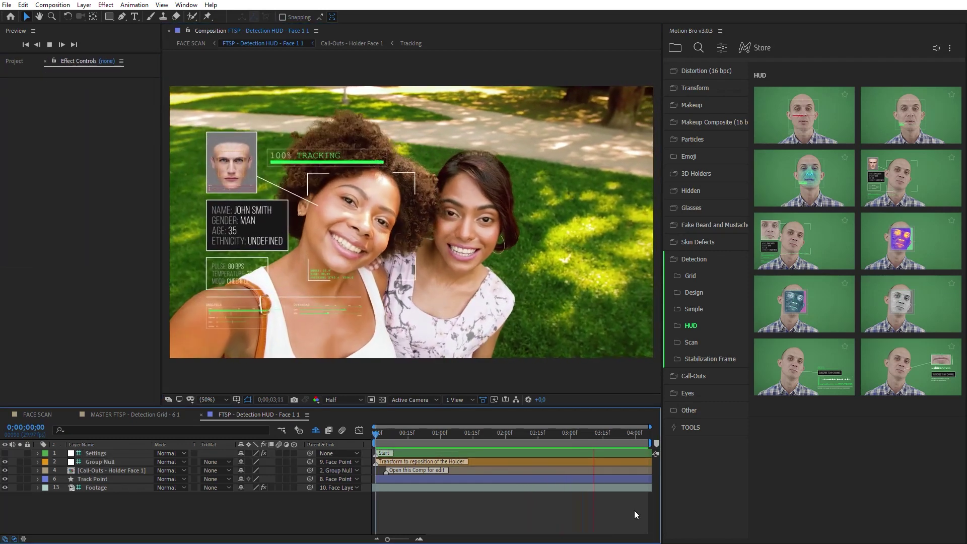
pyautogui.click(645, 469)
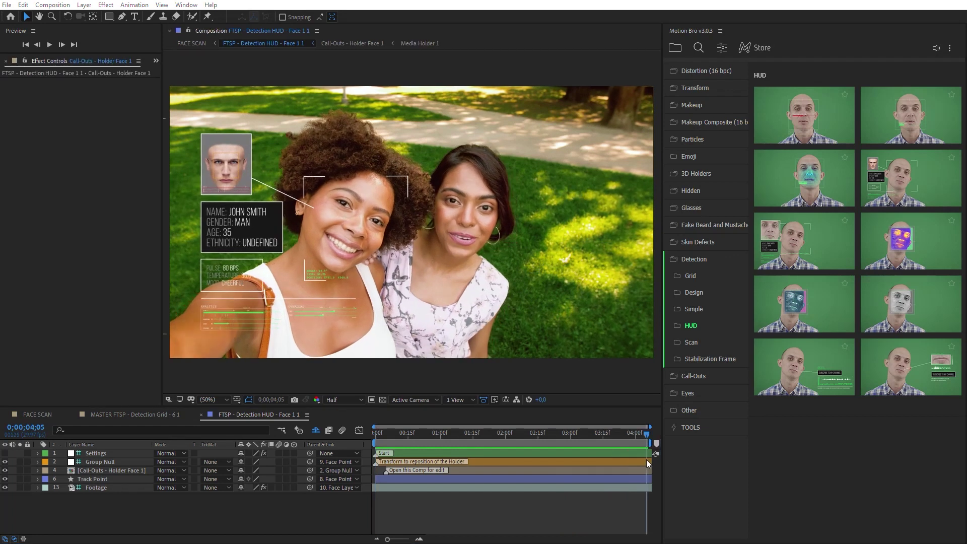
# Replace the name text in Call-Outs - Holder Face 1 with the woman's name.
pyautogui.doubleClick(126, 469)
pyautogui.doubleClick(326, 243)
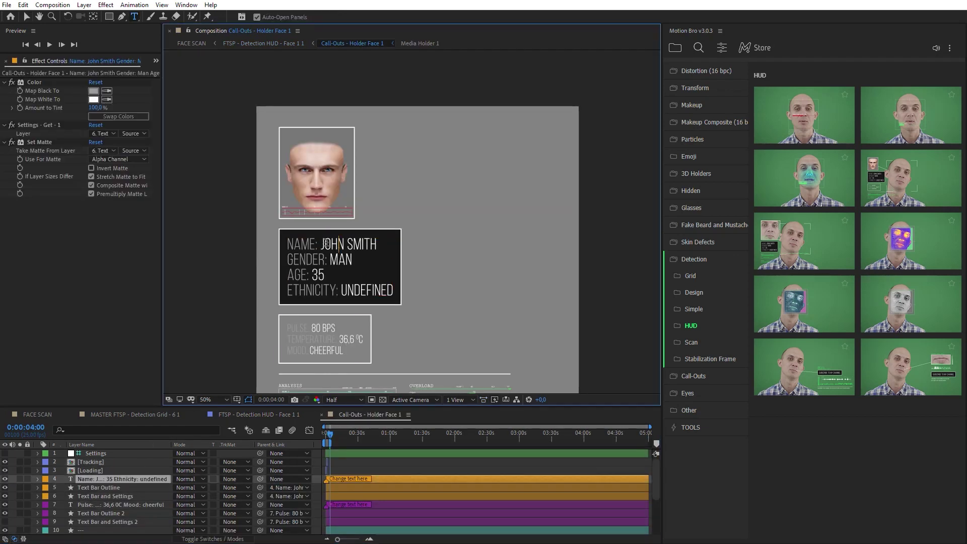
pyautogui.write('NINA')
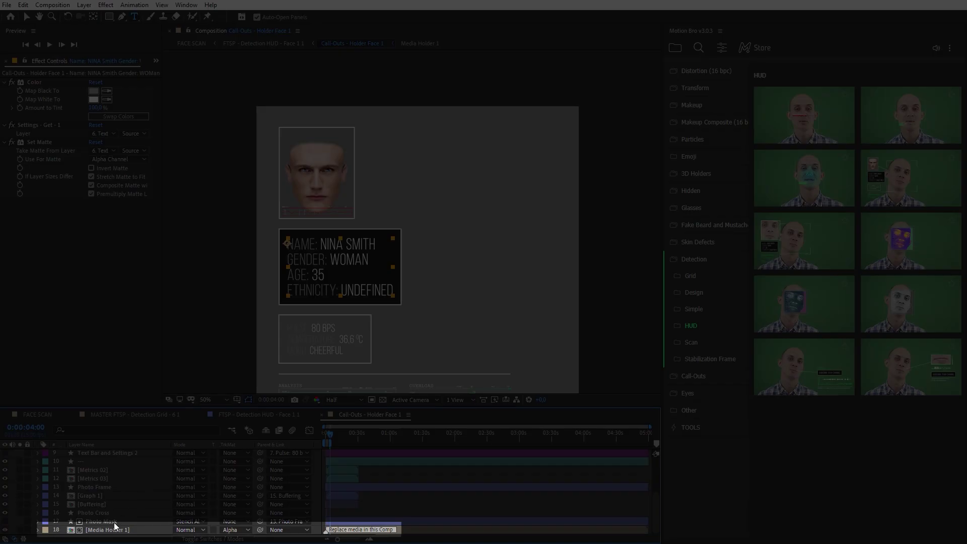
# Place the 14 portrait images into Media Holder 1 and trim them to end at 15:22.
pyautogui.doubleClick(110, 530)
pyautogui.hotkey('ctrl', '0')
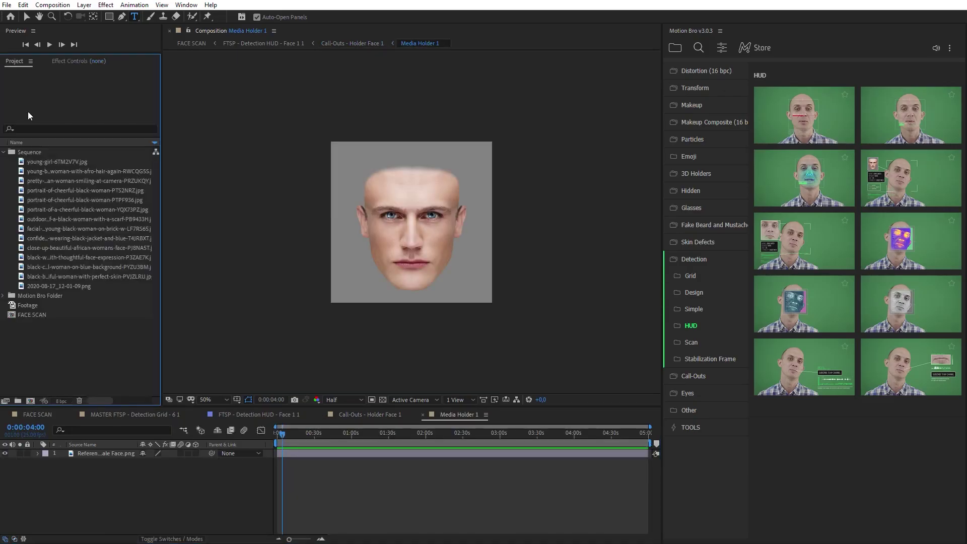
pyautogui.click(42, 161)
pyautogui.keyDown('shift'); pyautogui.click(65, 288); pyautogui.keyUp('shift')
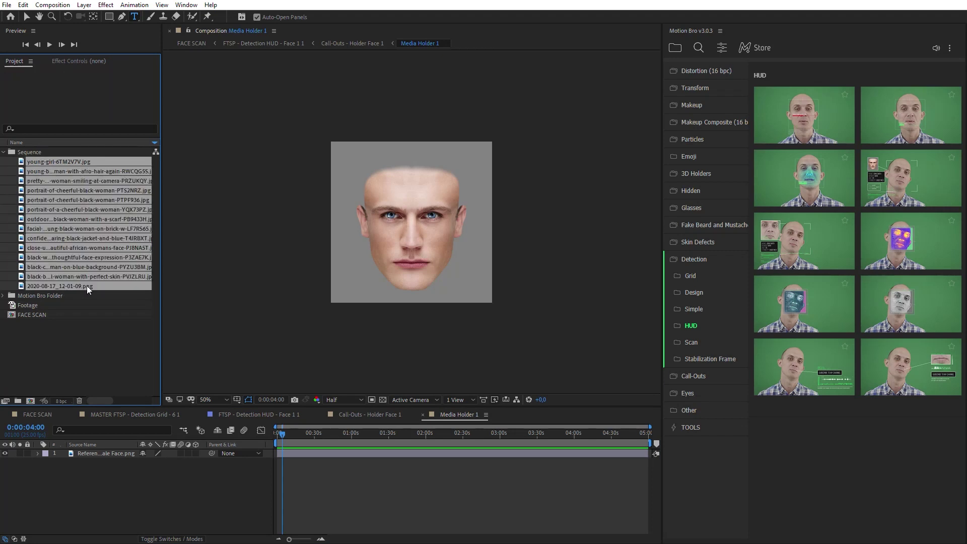
pyautogui.moveTo(87, 286); pyautogui.dragTo(127, 451)
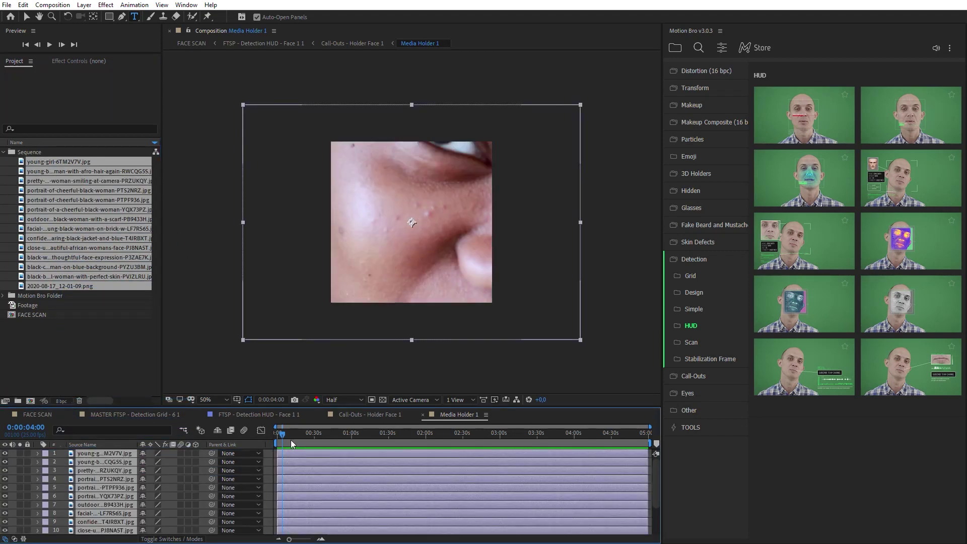
pyautogui.moveTo(291, 440); pyautogui.dragTo(297, 439)
pyautogui.hotkey('alt', ']')
# Sequence the image layers back-to-back without overlap and preview the callout.
pyautogui.rightClick(288, 455)
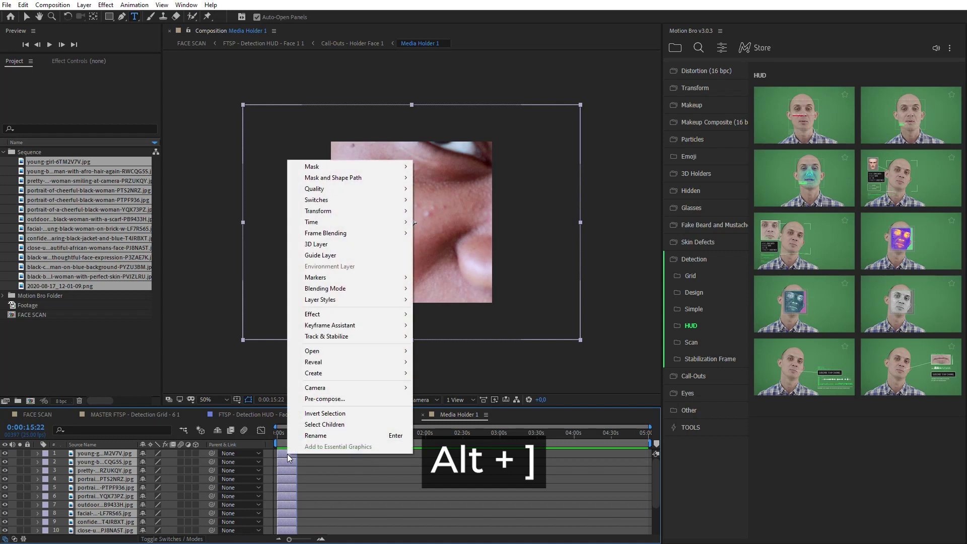
pyautogui.moveTo(358, 326)
pyautogui.click(464, 413)
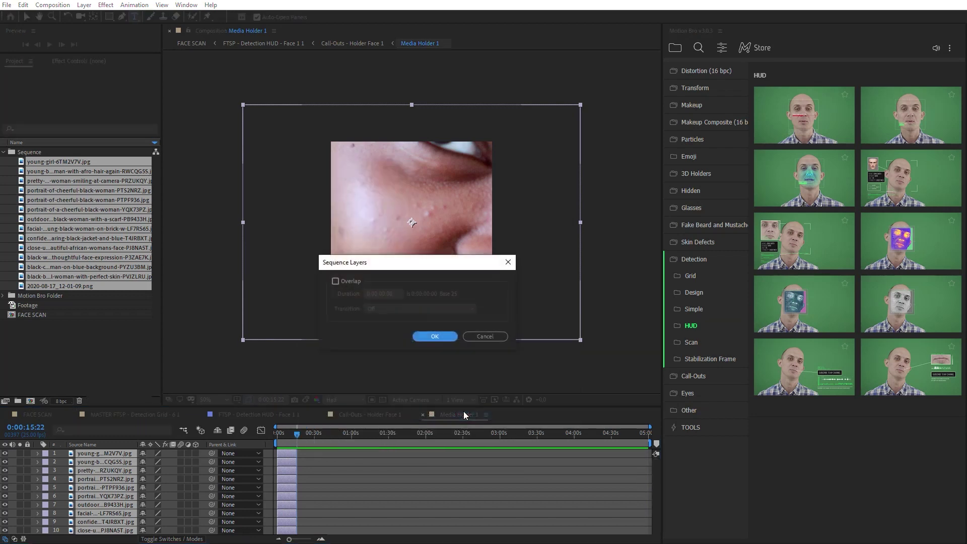
pyautogui.click(444, 338)
pyautogui.press(',')
pyautogui.press(',')
pyautogui.press(',')
pyautogui.press(',')
pyautogui.moveTo(249, 221); pyautogui.dragTo(372, 222)
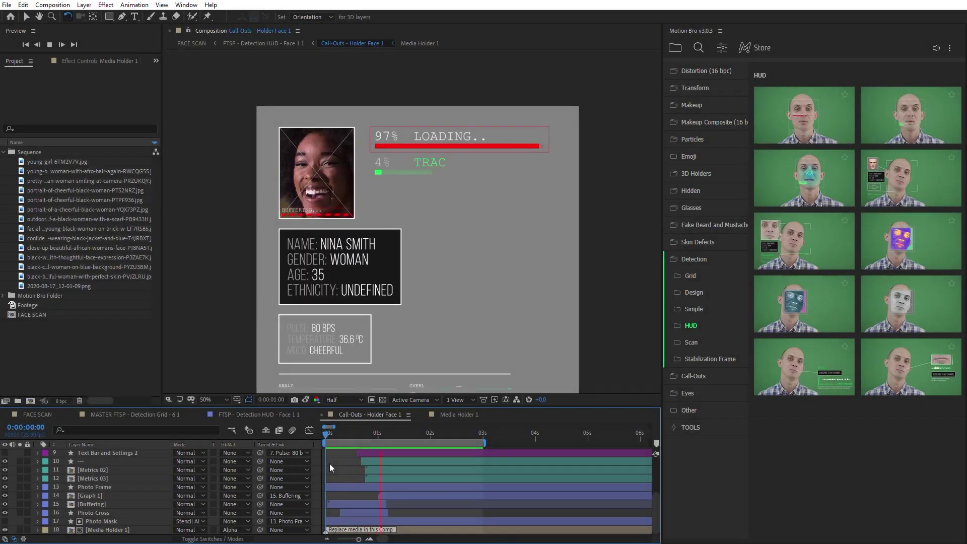
pyautogui.press('space')
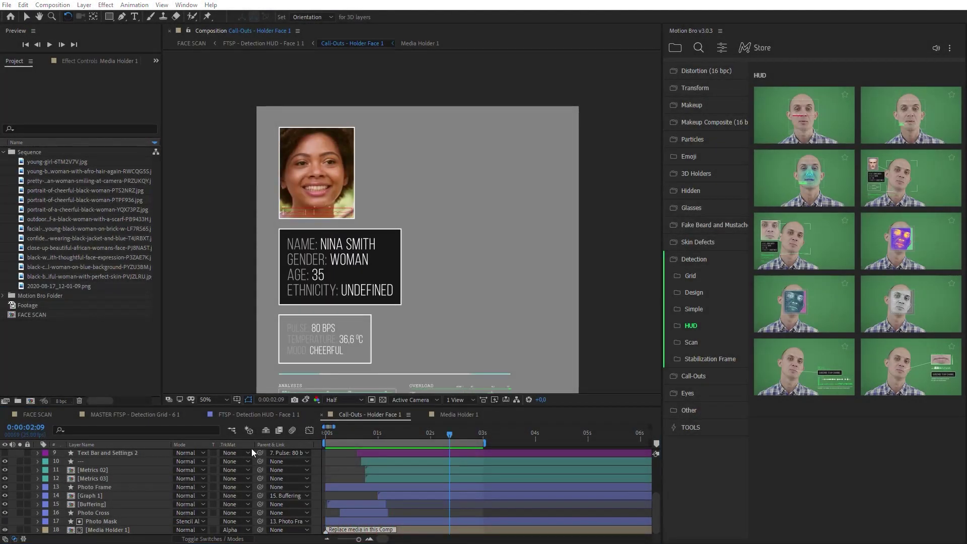
pyautogui.click(46, 416)
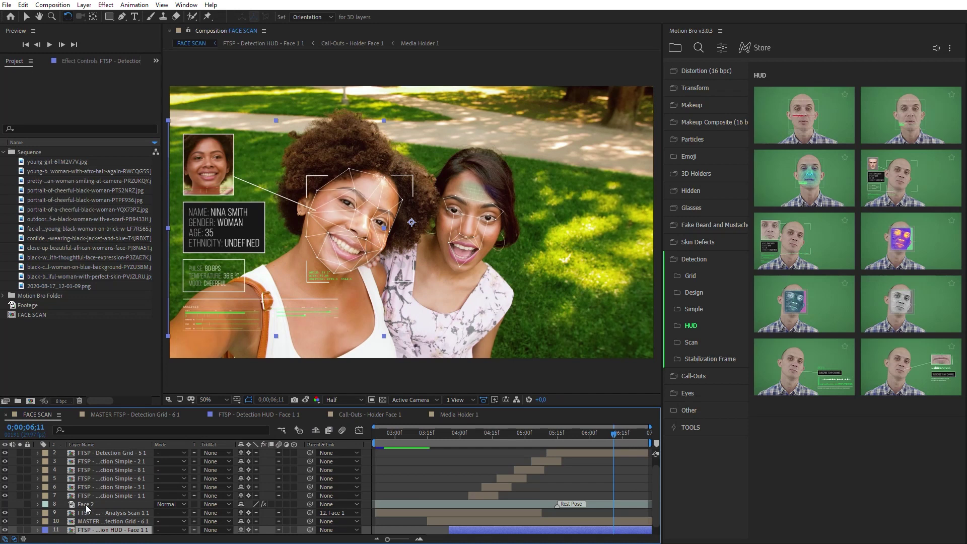
# Apply the mouth HUD preset to Face 2 and shift it to start near 04:00.
pyautogui.click(88, 505)
pyautogui.moveTo(883, 363)
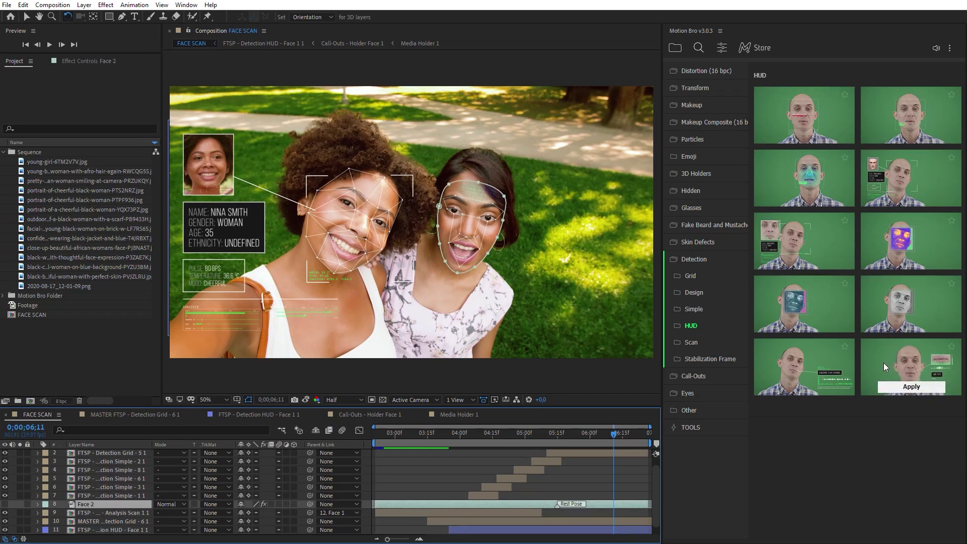
pyautogui.click(894, 392)
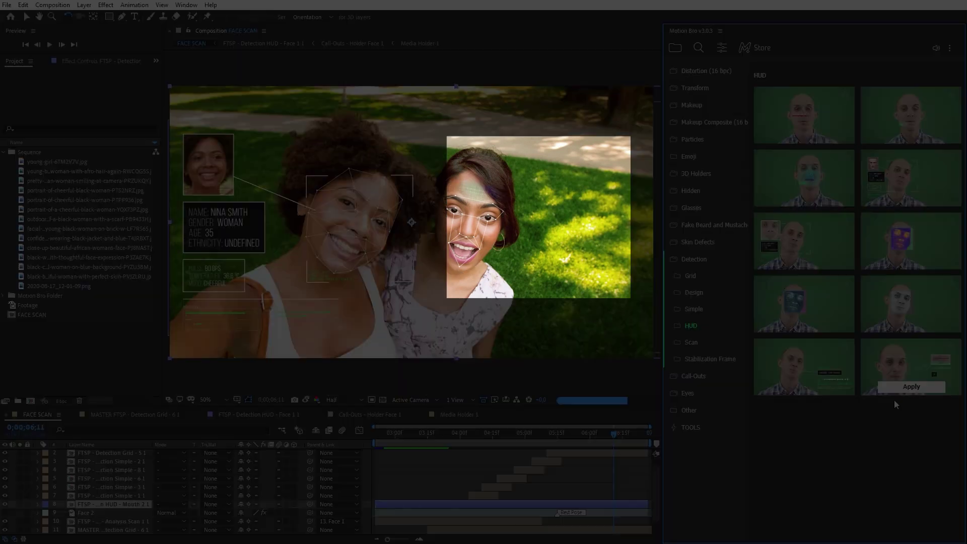
pyautogui.press('space')
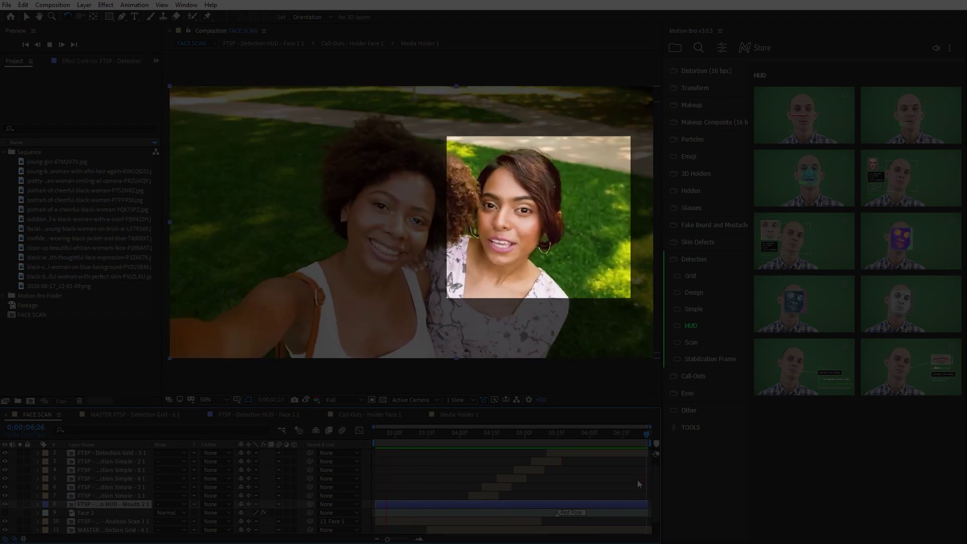
pyautogui.press('space')
pyautogui.moveTo(441, 506); pyautogui.dragTo(497, 506)
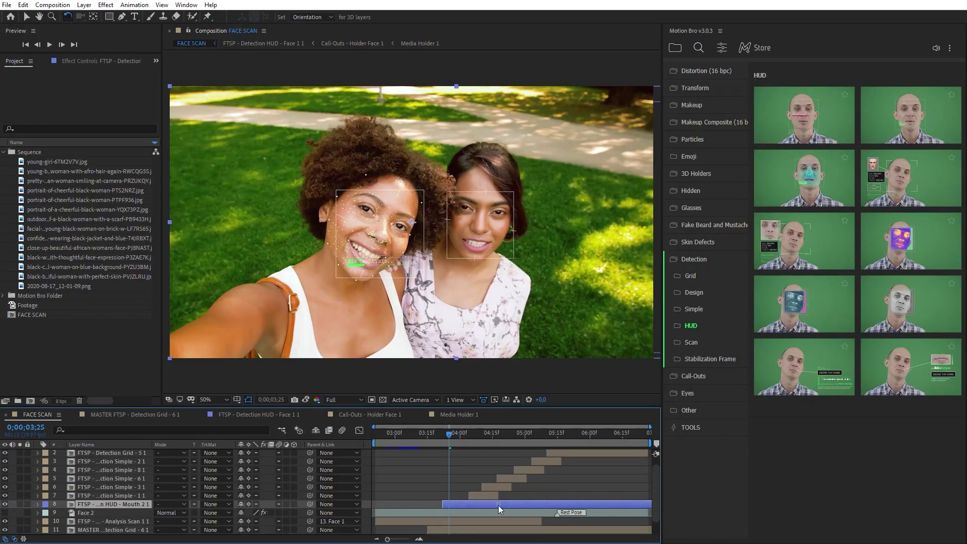
# In Call-Outs - Holder Mouth 2, retype the title as 'Free for all subscribers' at 0:00:24:20.
pyautogui.doubleClick(497, 506)
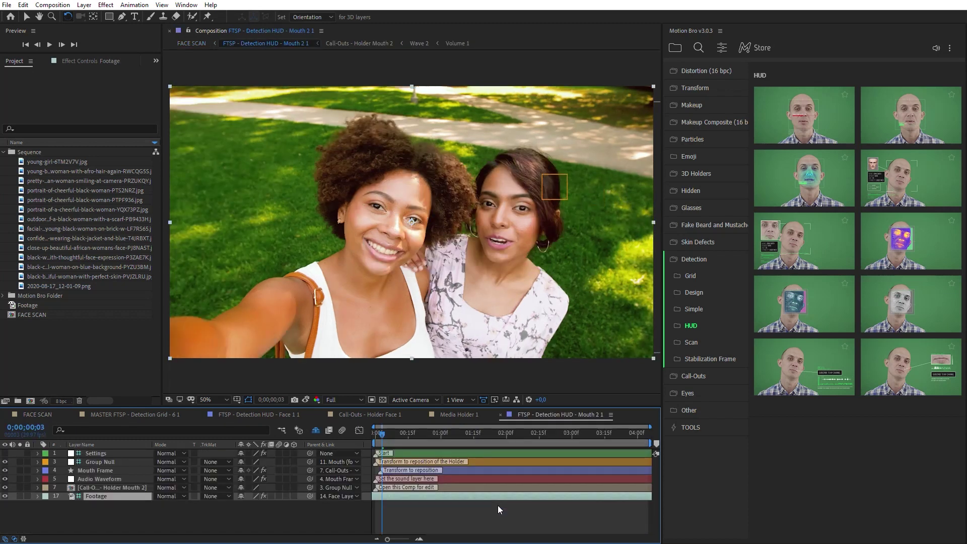
pyautogui.doubleClick(484, 488)
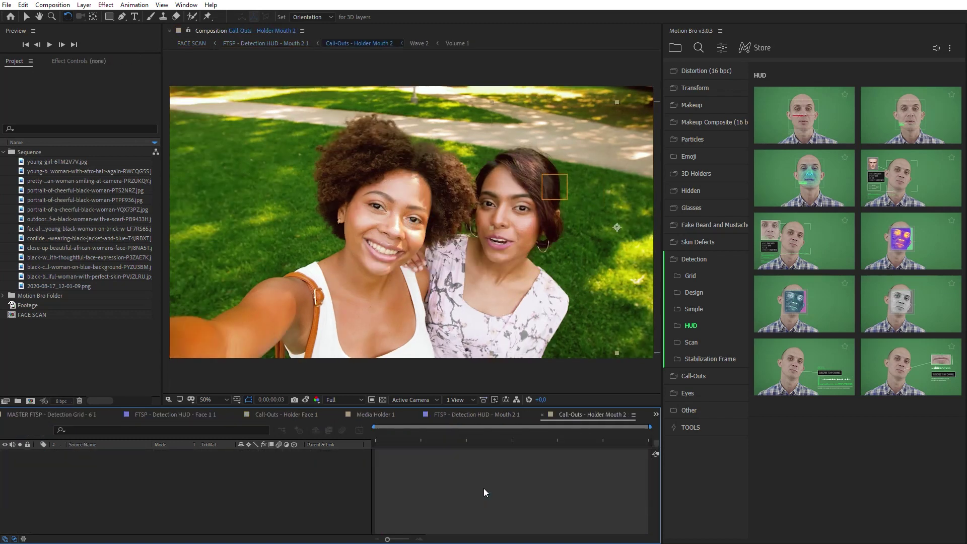
pyautogui.click(353, 435)
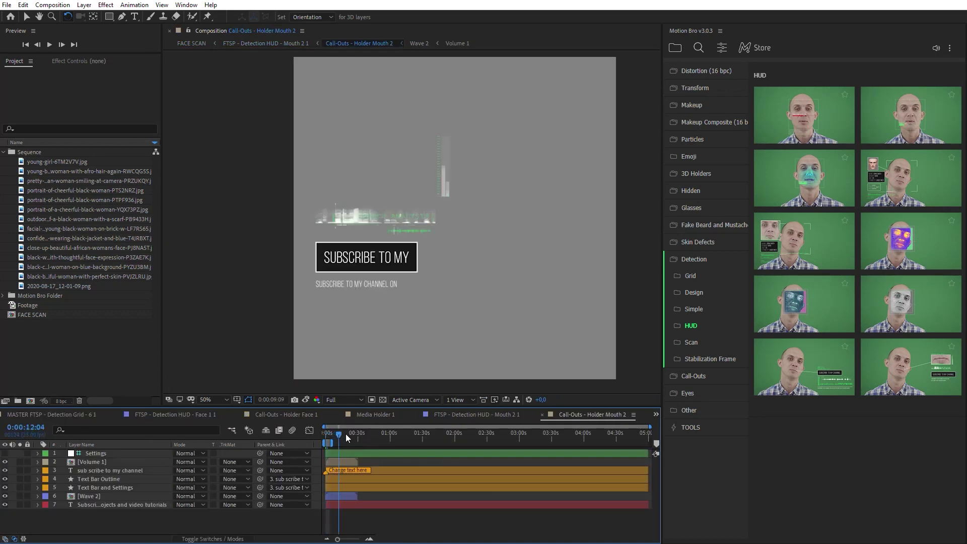
pyautogui.doubleClick(387, 263)
pyautogui.write('Free for')
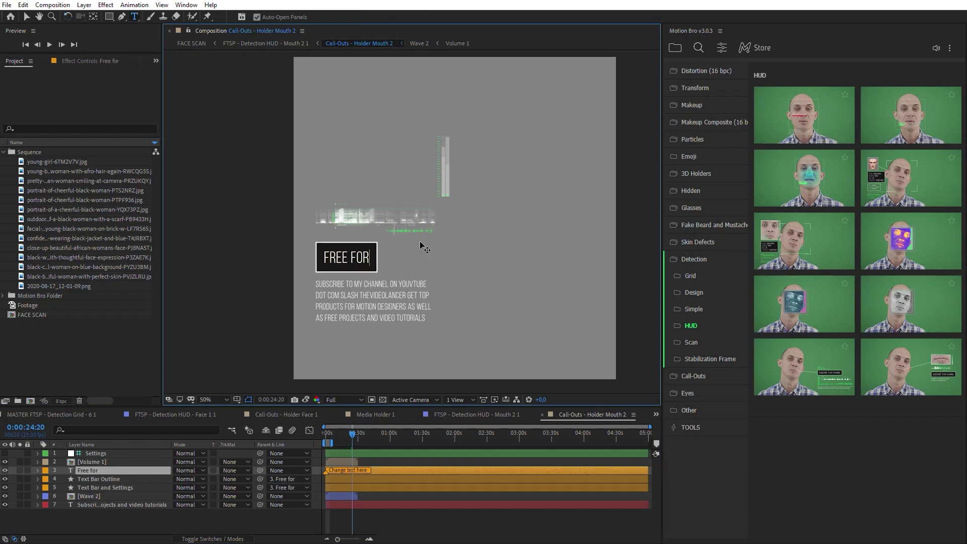
pyautogui.write(' all subscribers')
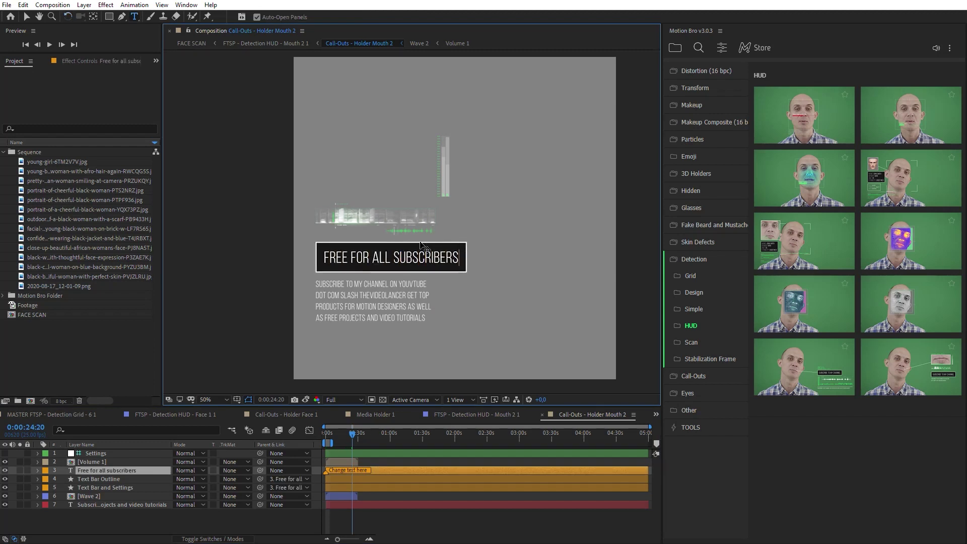
pyautogui.press('Escape')
# In Detection HUD - Mouth 2 1, set the Audio Waveform's Audio Layer to 17. Footage.
pyautogui.click(478, 414)
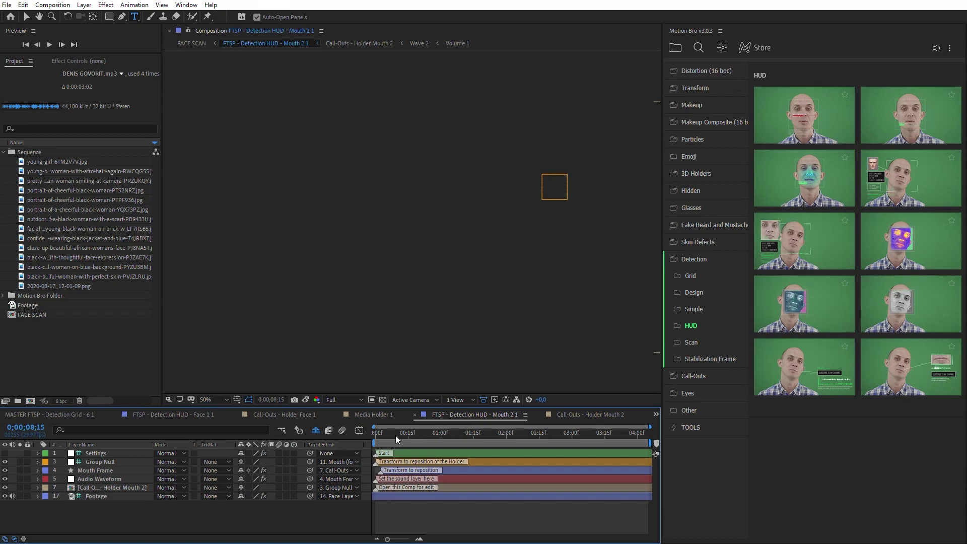
pyautogui.moveTo(396, 436); pyautogui.dragTo(564, 439)
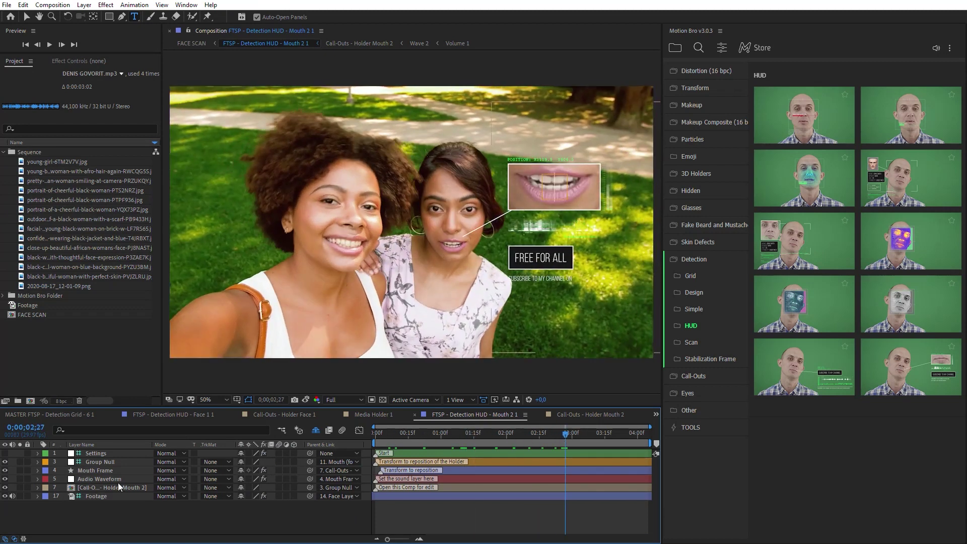
pyautogui.click(109, 480)
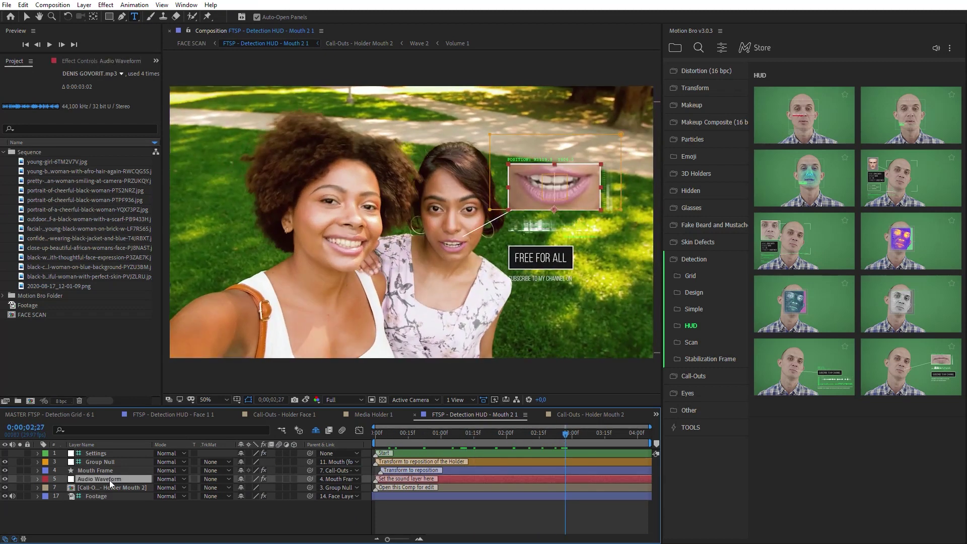
pyautogui.click(101, 62)
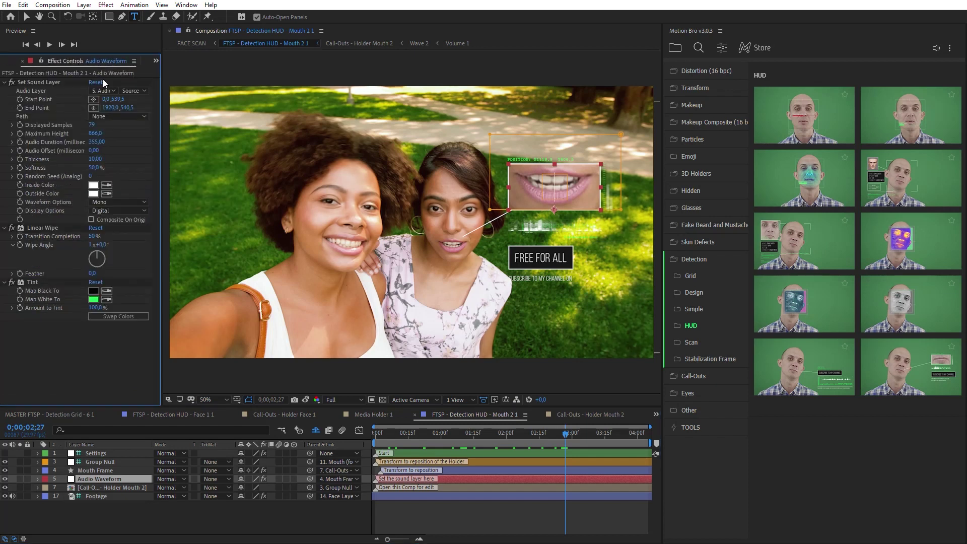
pyautogui.click(106, 93)
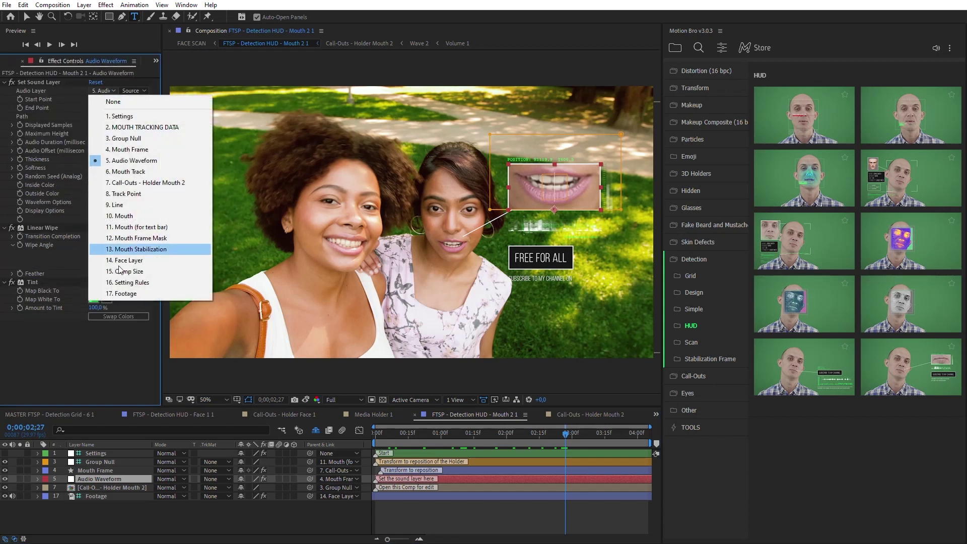